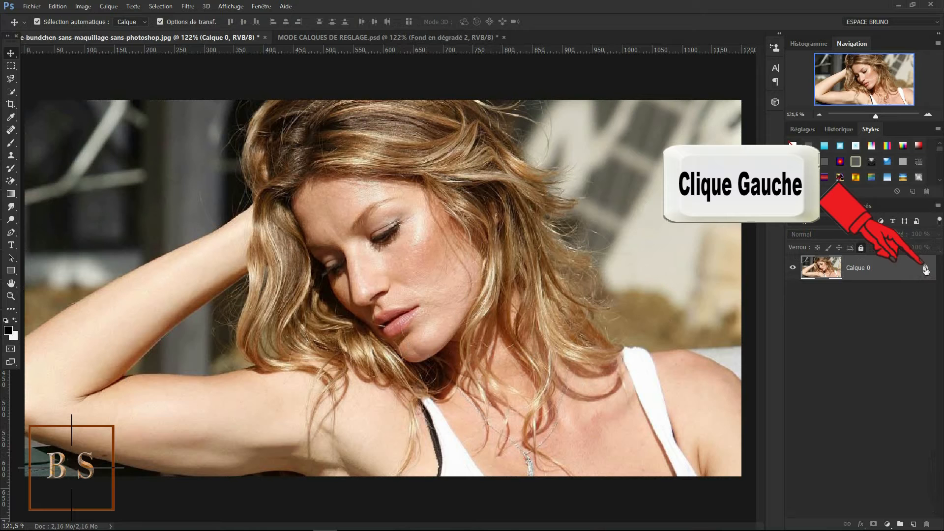
Step: Unlock the photo layer and select a full-height rectangular strip about 105 px wide across the middle of the face
click(925, 269)
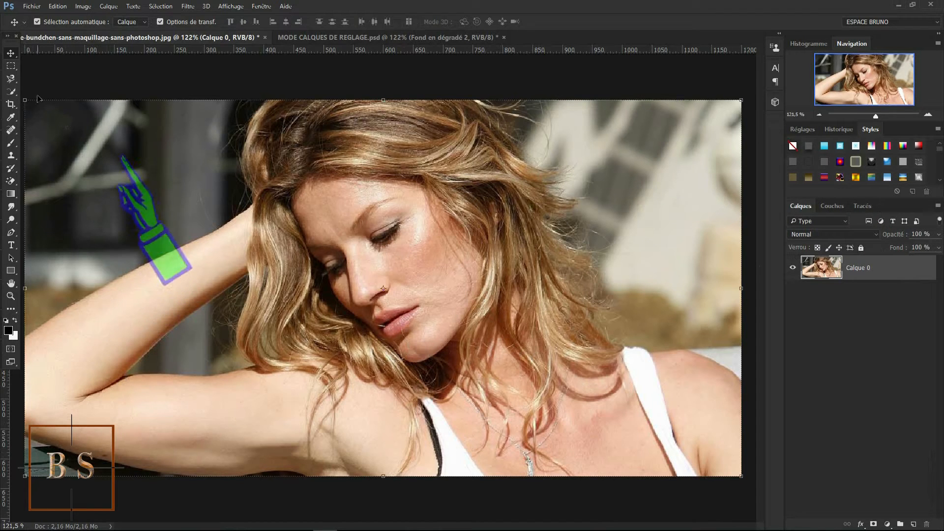
click(11, 66)
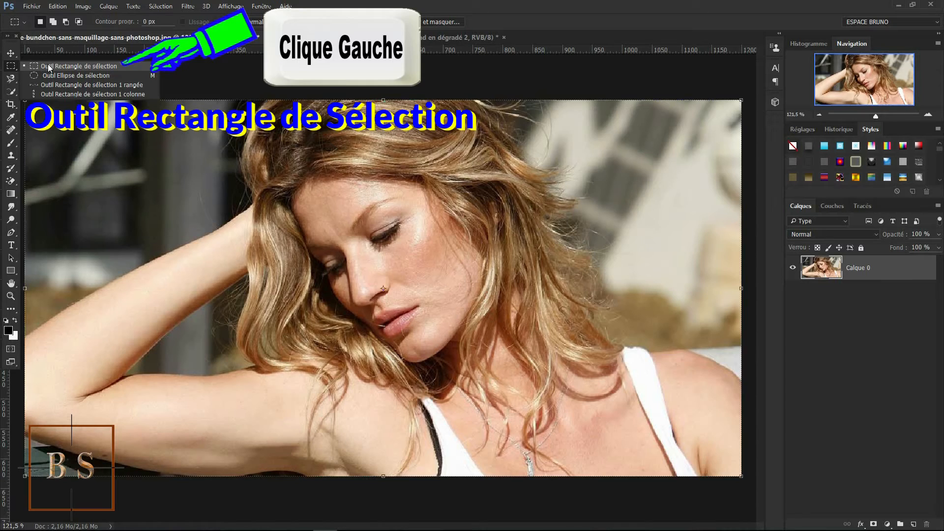
click(49, 66)
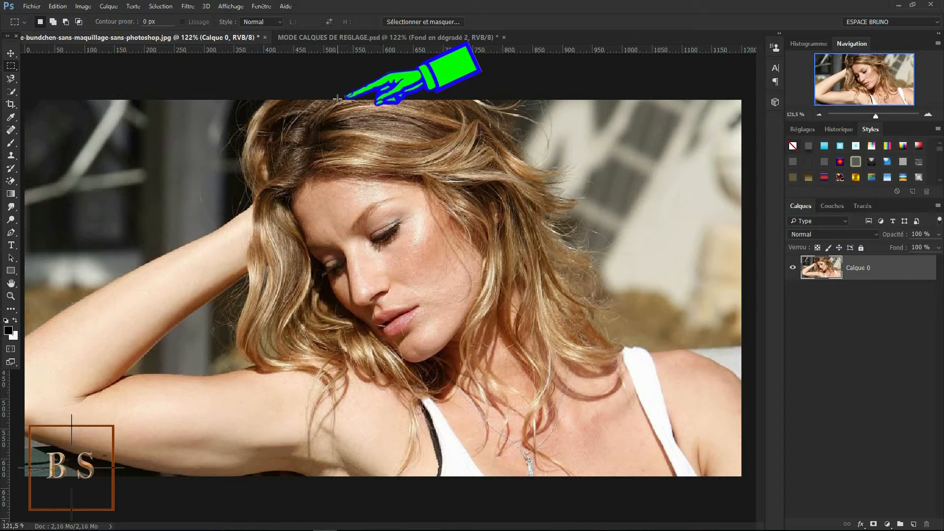
drag(338, 101, 399, 490)
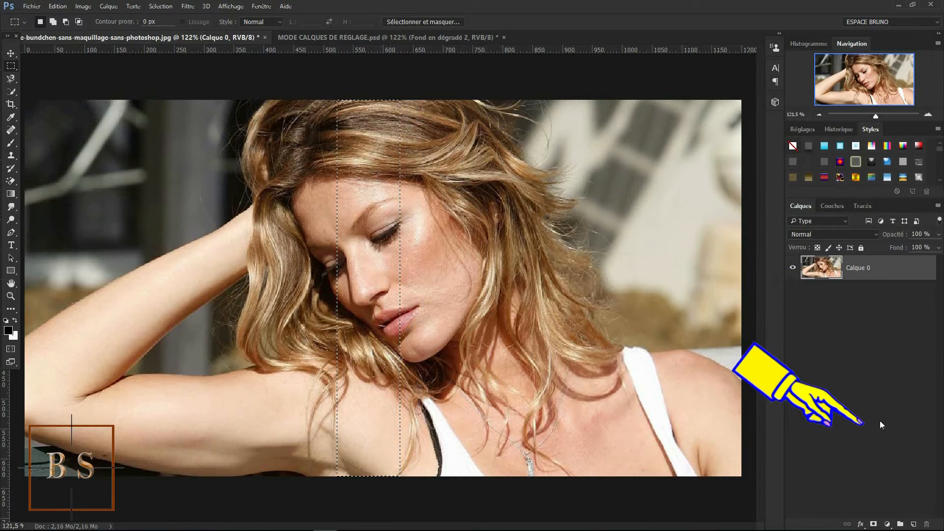
Step: Add a solid colour fill layer over the selected strip in dark red (#930d0d)
click(887, 524)
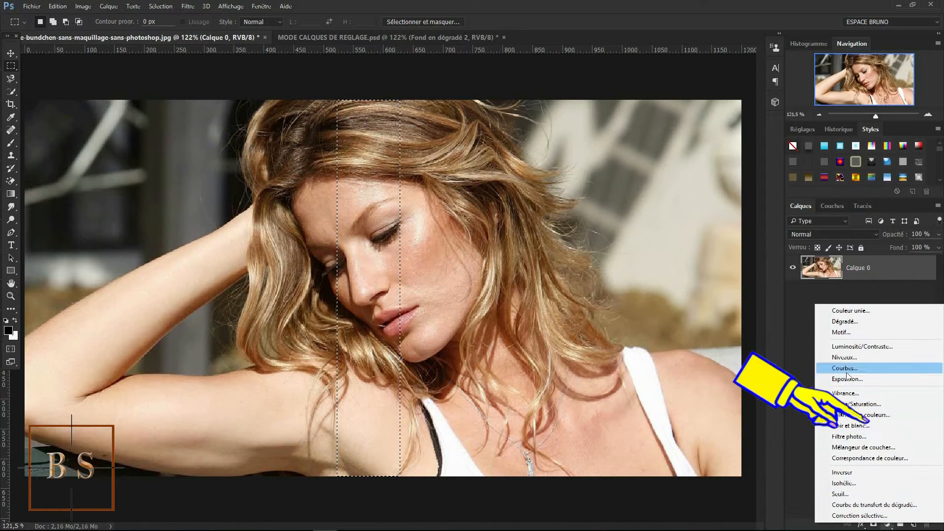
click(845, 312)
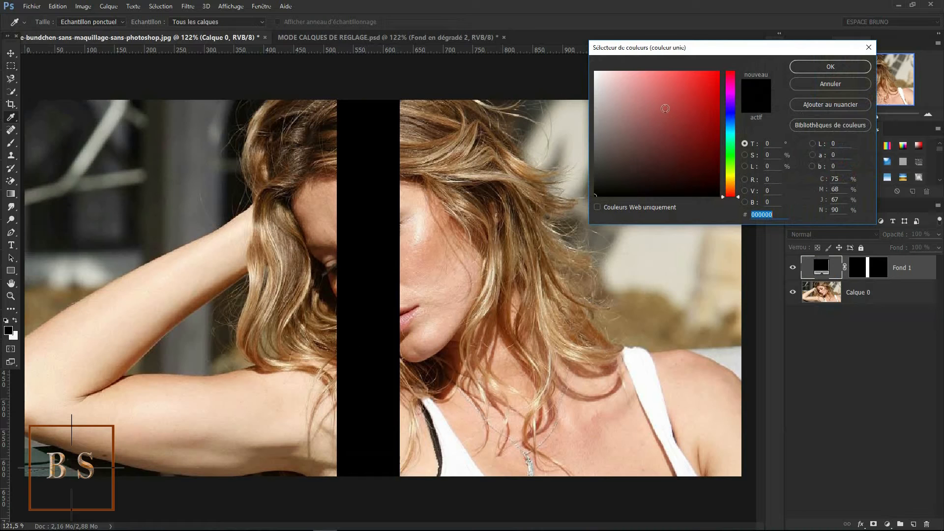
click(665, 108)
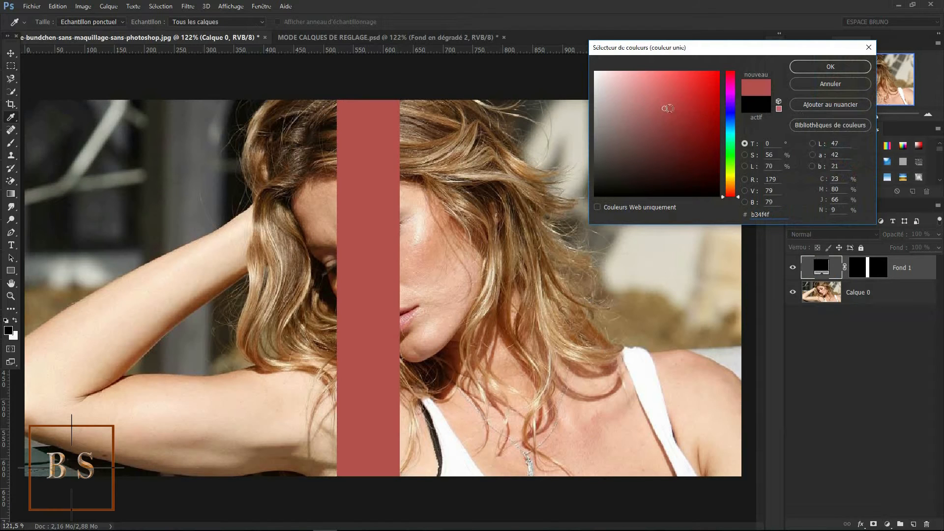
click(702, 102)
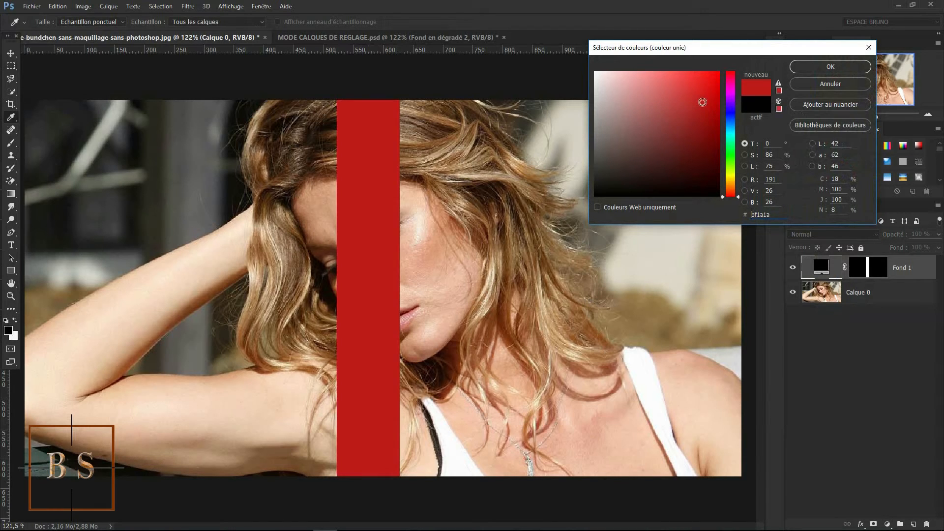
click(708, 124)
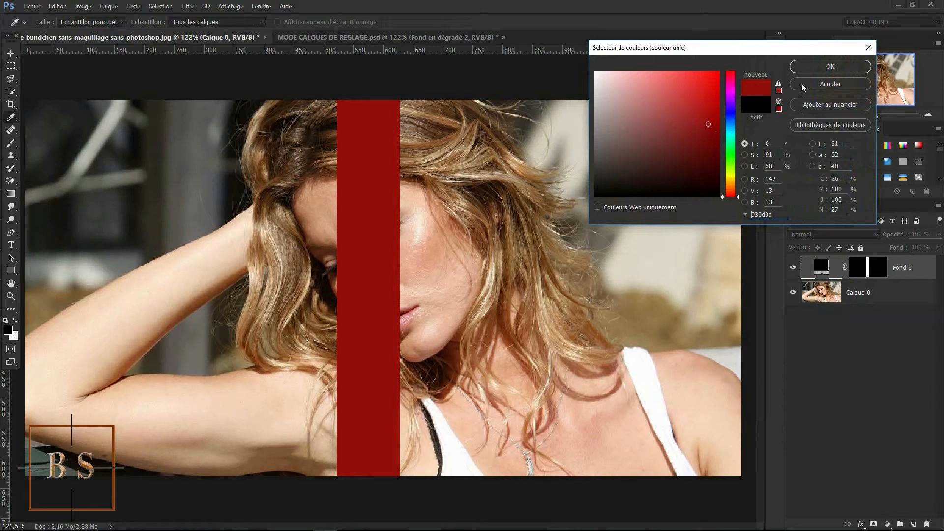
click(813, 67)
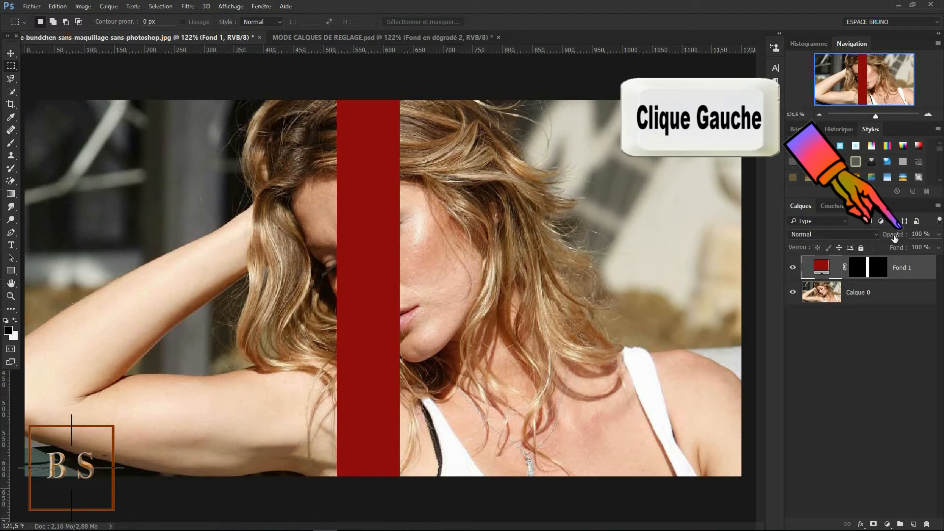
Step: Set the red strip layer's opacity to 50%
drag(894, 238, 875, 238)
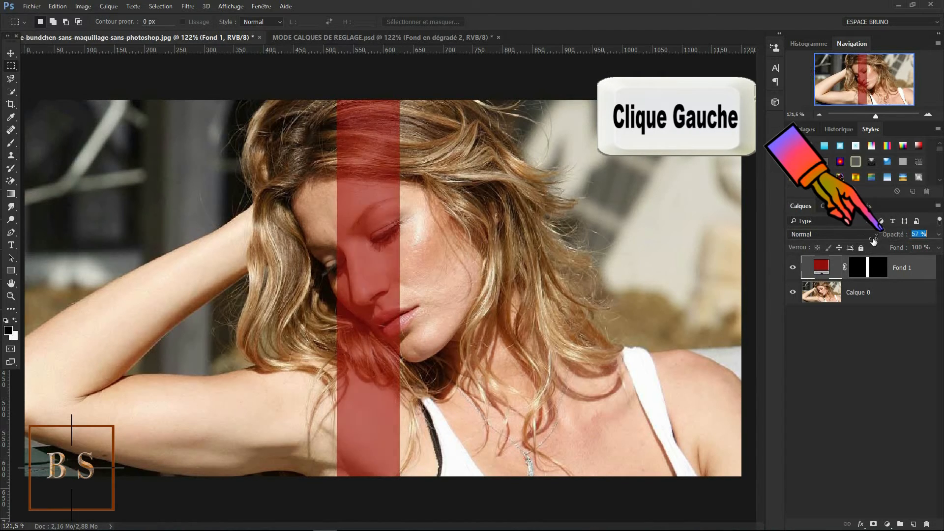
drag(870, 241, 869, 241)
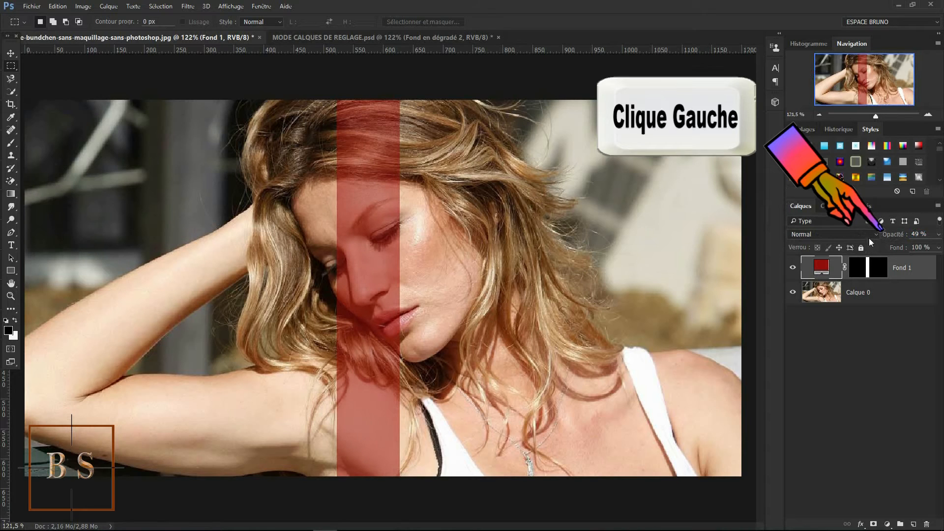
text(50)
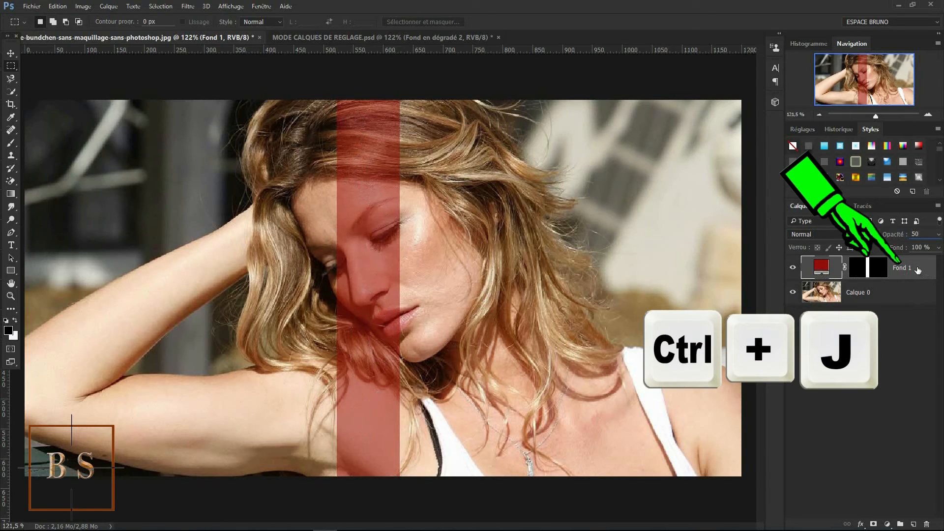
Step: Duplicate the red strip layer and move the copy to the right, leaving a gap beside the original strip
key(ctrl+j)
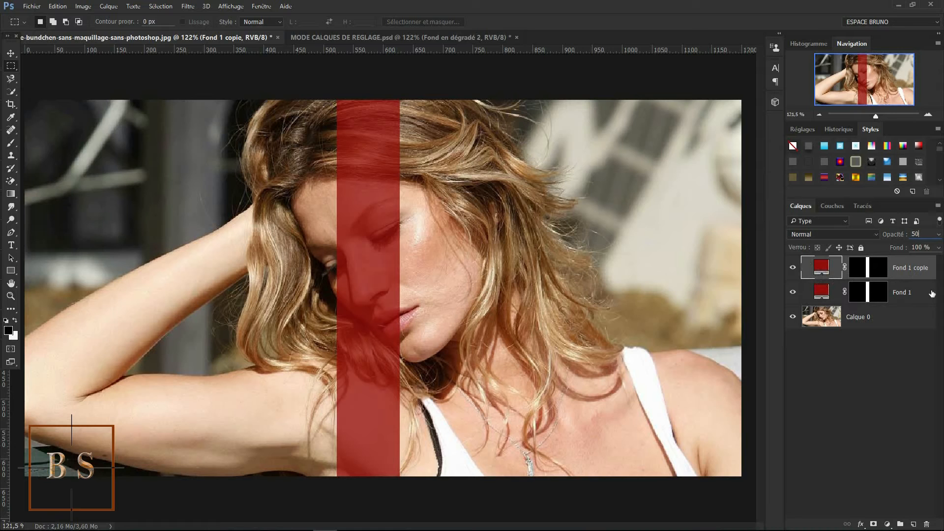
click(10, 52)
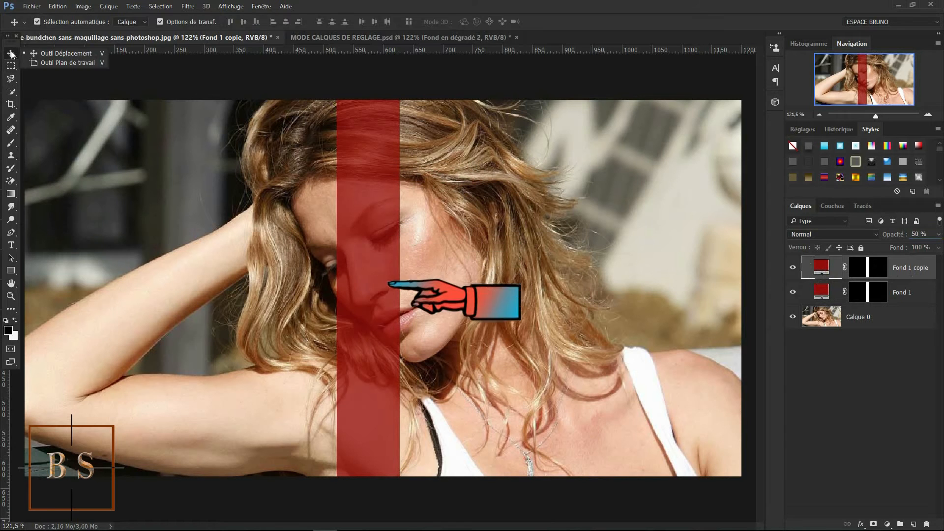
key(m)
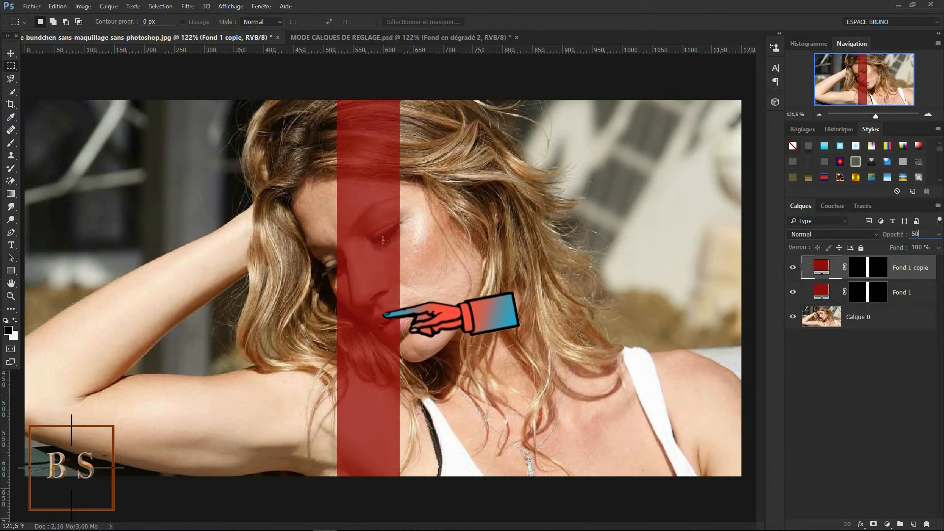
key(v)
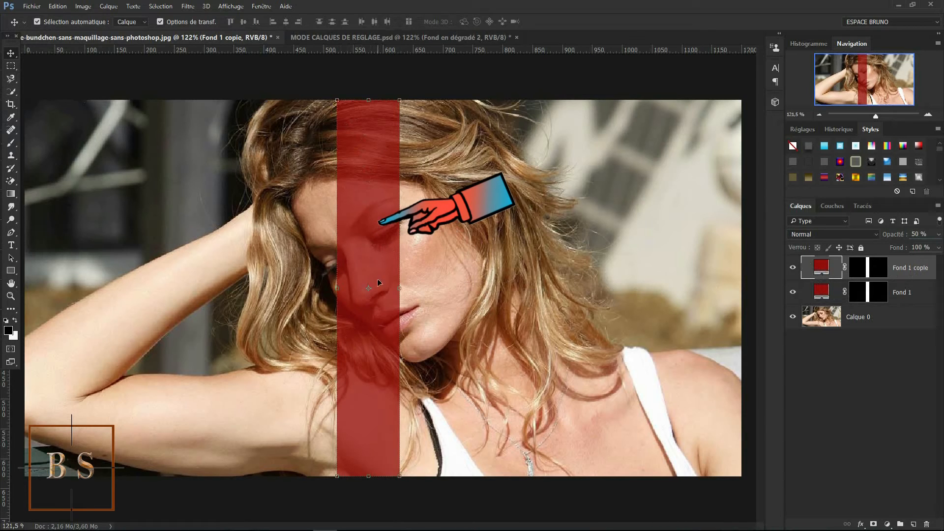
drag(370, 194, 474, 193)
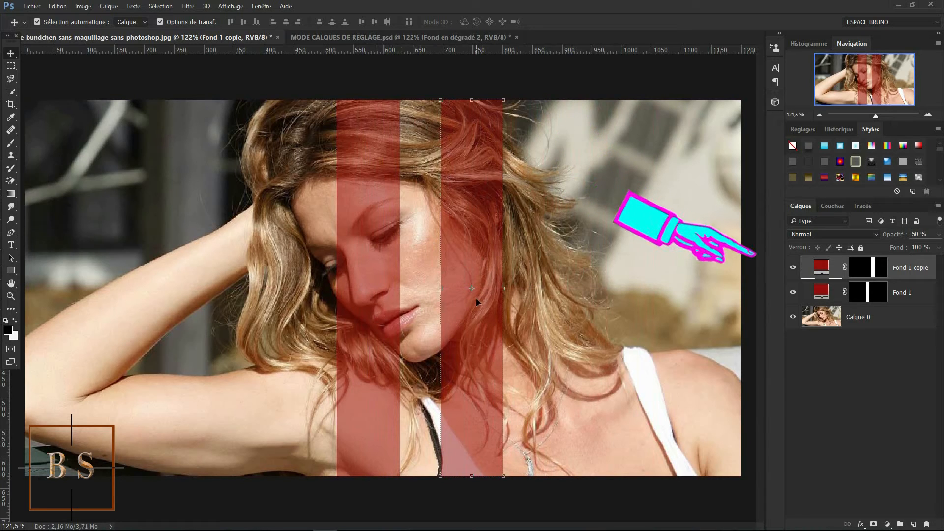
Step: Change the fill colour of the copied strip to blue (#4d4df2)
double_click(820, 268)
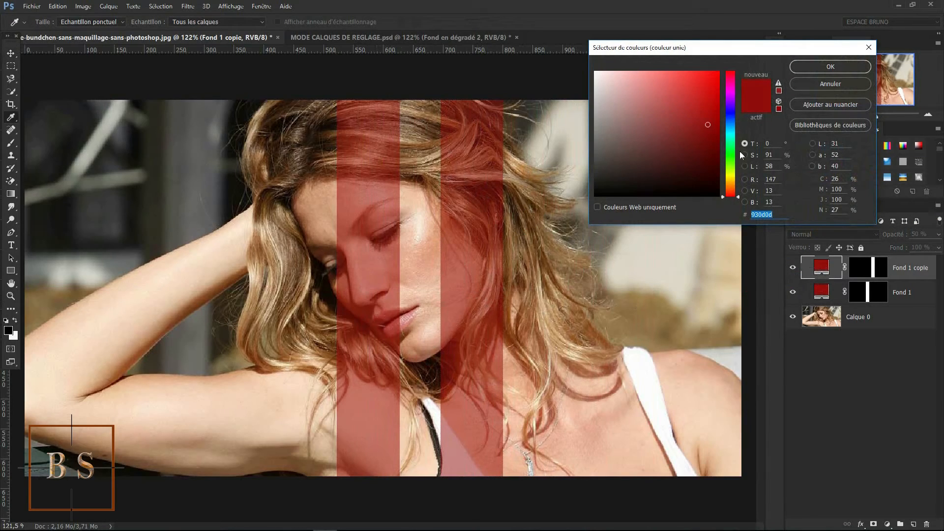
click(731, 113)
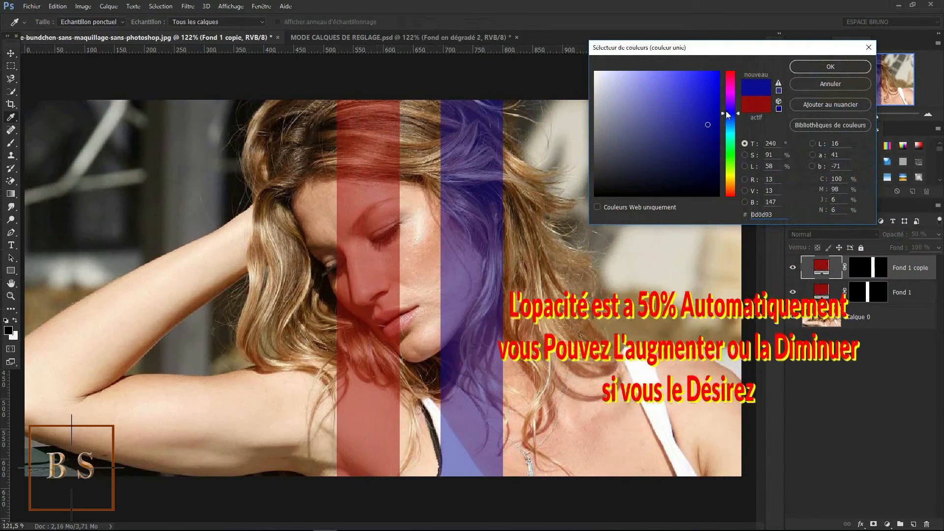
click(704, 85)
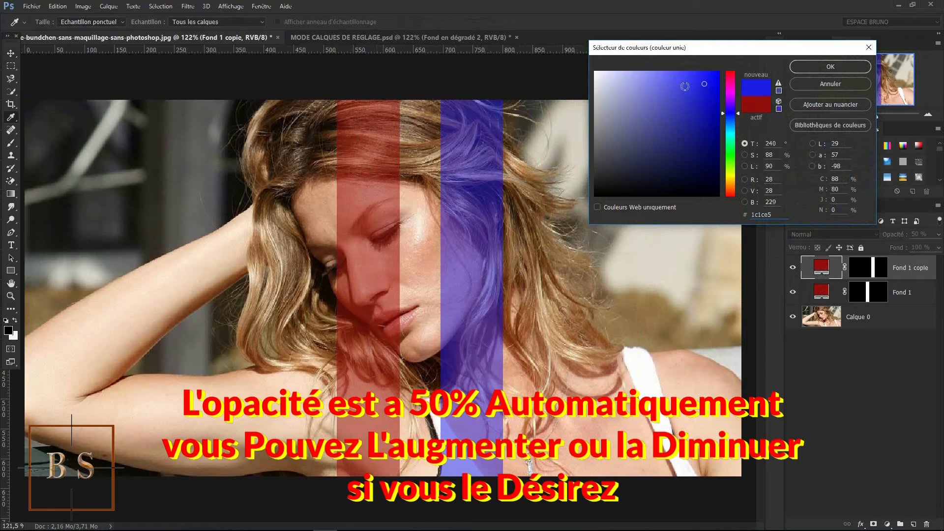
click(684, 82)
click(666, 77)
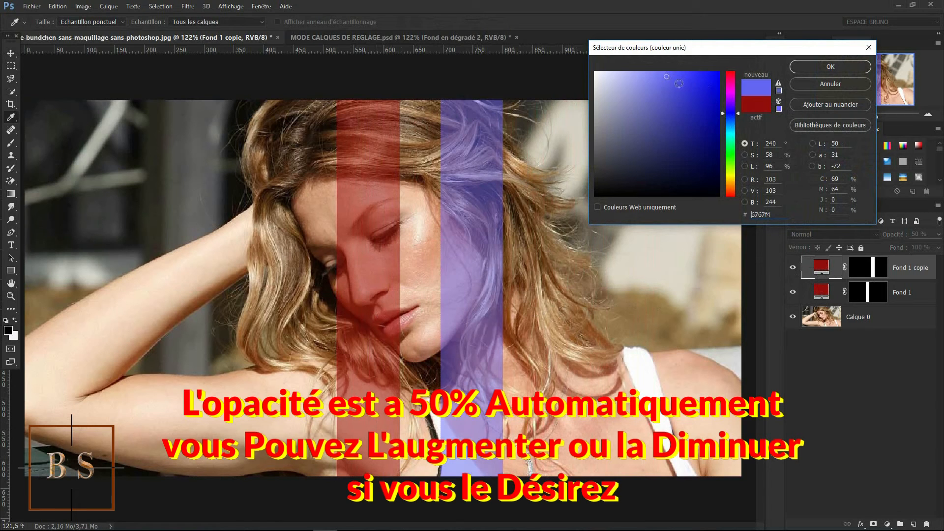
click(680, 77)
click(812, 67)
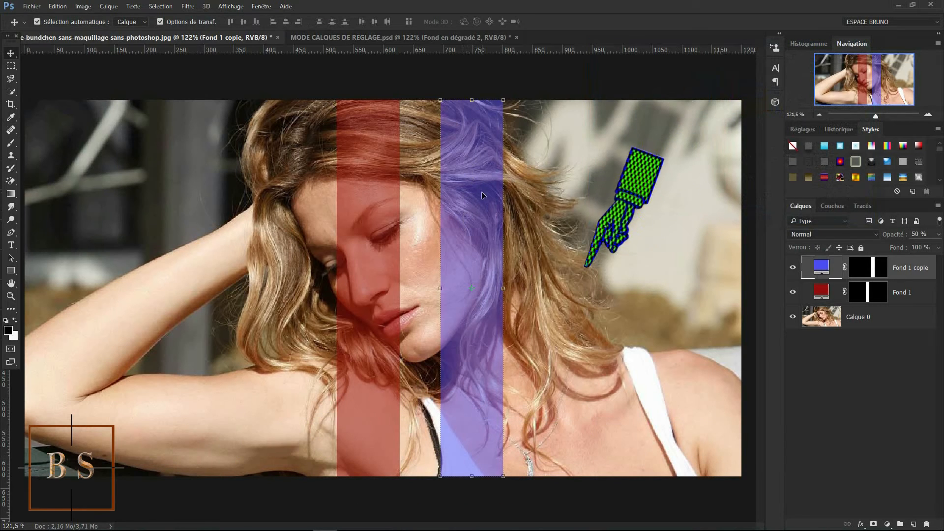
Step: Widen the blue strip to 101.90% and move it flush against the red strip's right edge
click(503, 288)
mouse_move(502, 288)
mouse_down()
mouse_move(685, 288)
mouse_move(720, 301)
mouse_move(691, 288)
mouse_move(491, 288)
mouse_move(688, 288)
mouse_move(494, 288)
mouse_move(504, 283)
mouse_up()
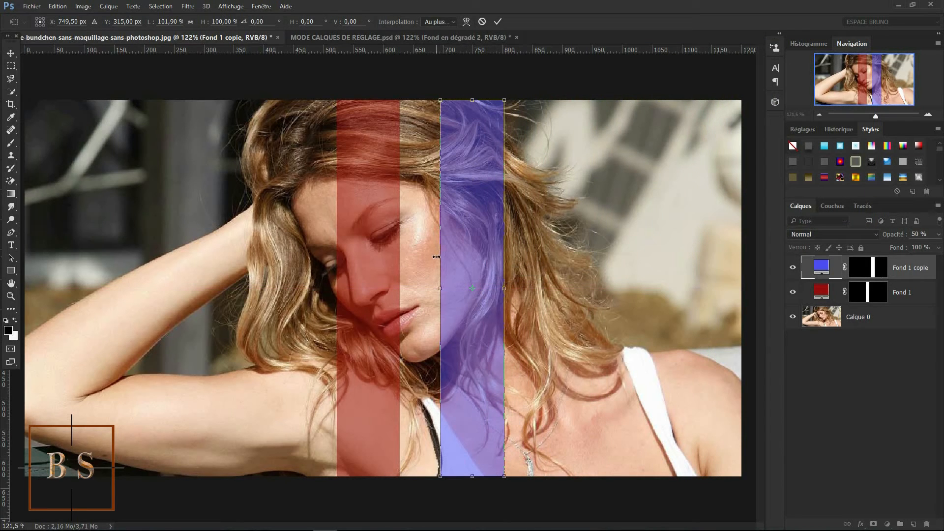
click(497, 22)
drag(463, 133, 423, 133)
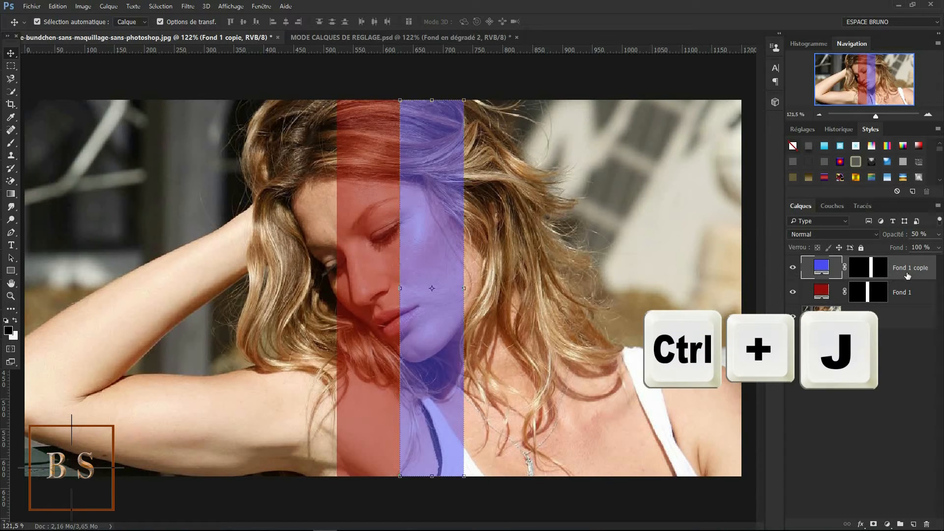
Step: Duplicate the blue strip, recolour the copy green (#68f24d) and place it flush against the blue strip's right edge
key(ctrl+j)
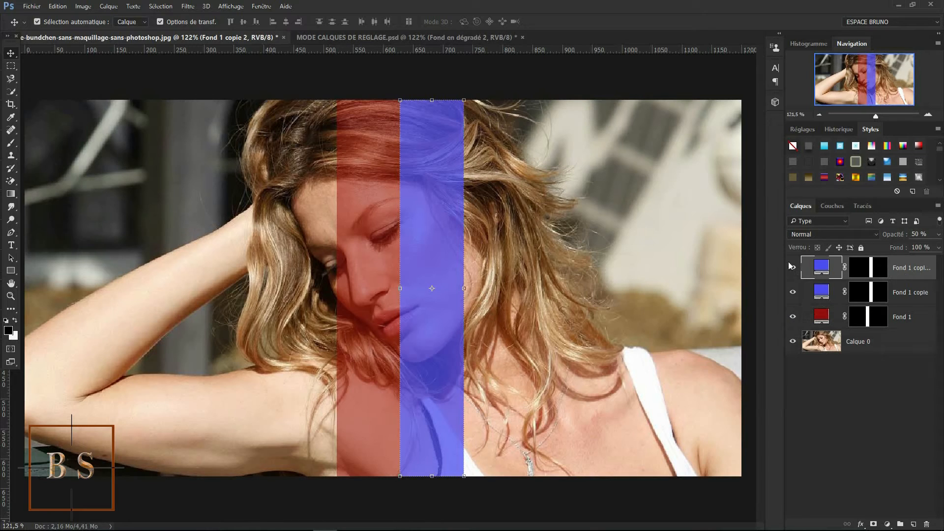
drag(431, 217, 526, 217)
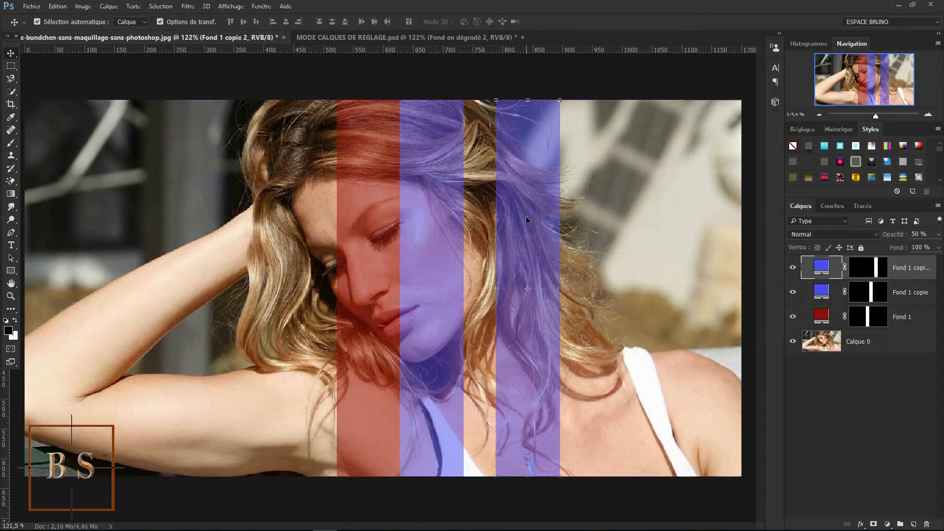
double_click(821, 267)
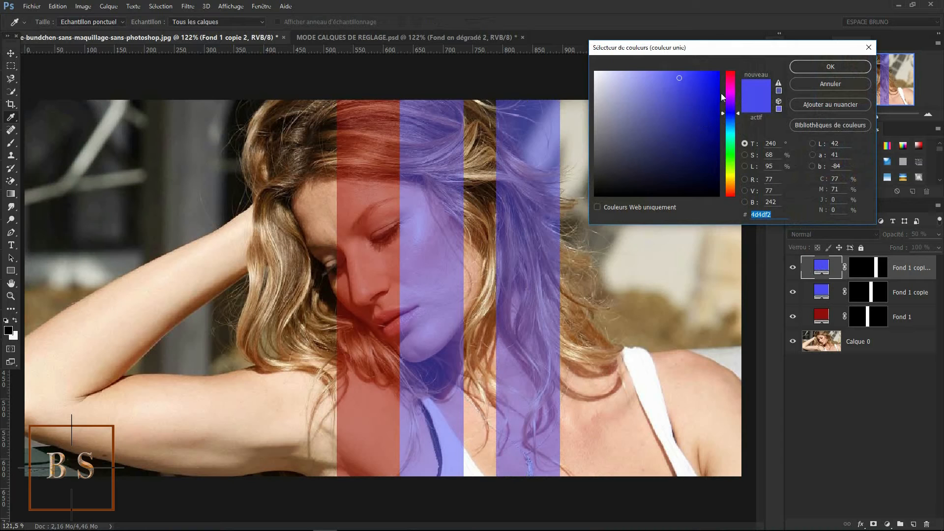
click(731, 74)
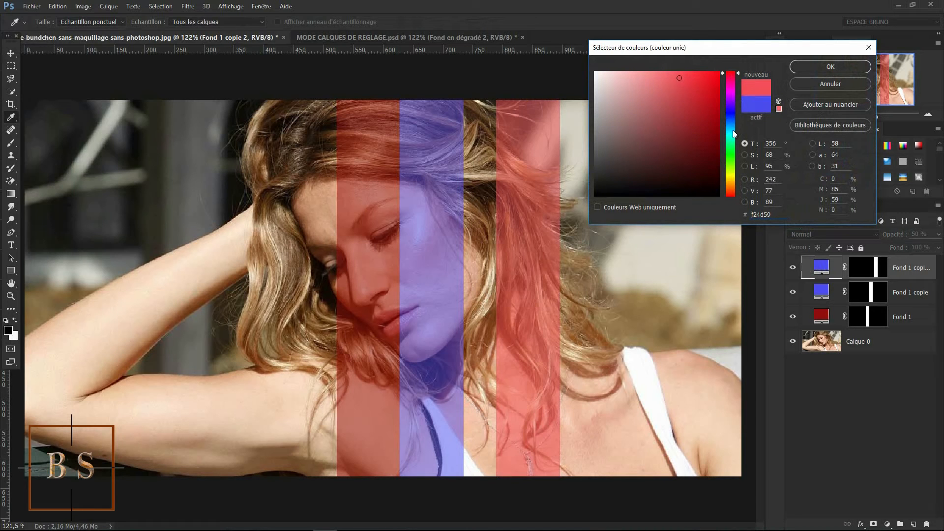
click(731, 158)
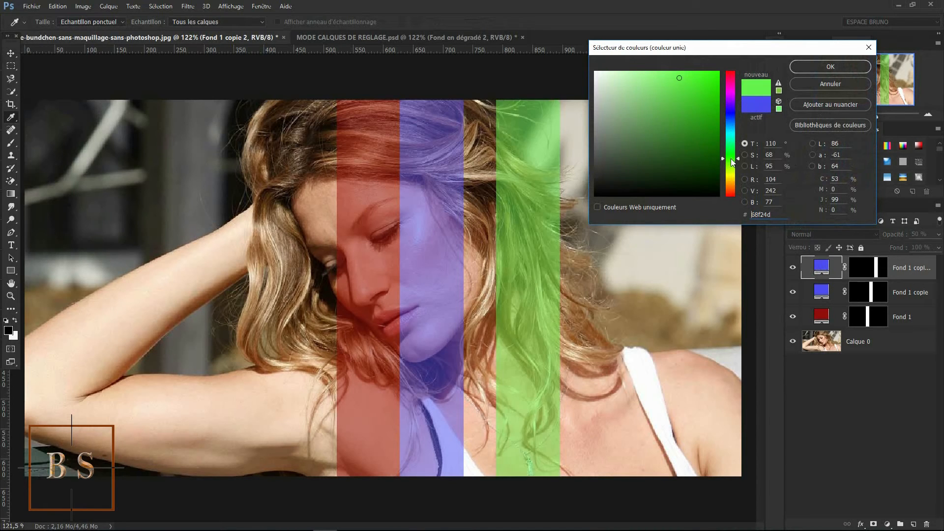
click(818, 67)
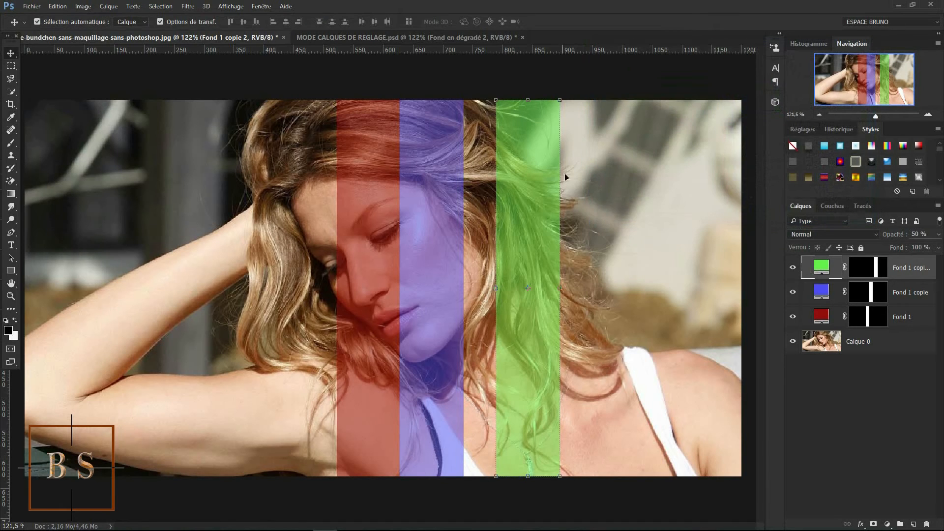
drag(530, 164, 498, 164)
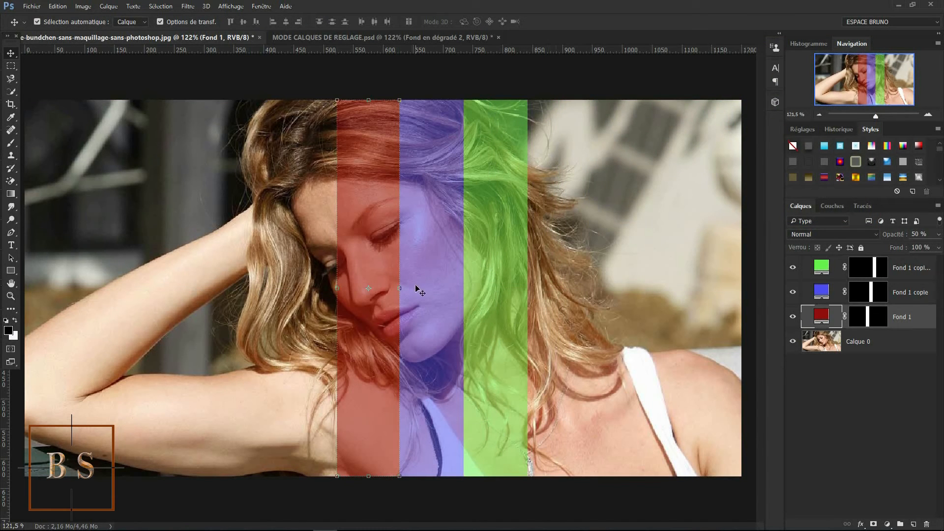
Step: Duplicate the green strip, placing the copy flush against its right edge, and recolour the copy yellow (#f2e84d)
click(910, 269)
key(ctrl+j)
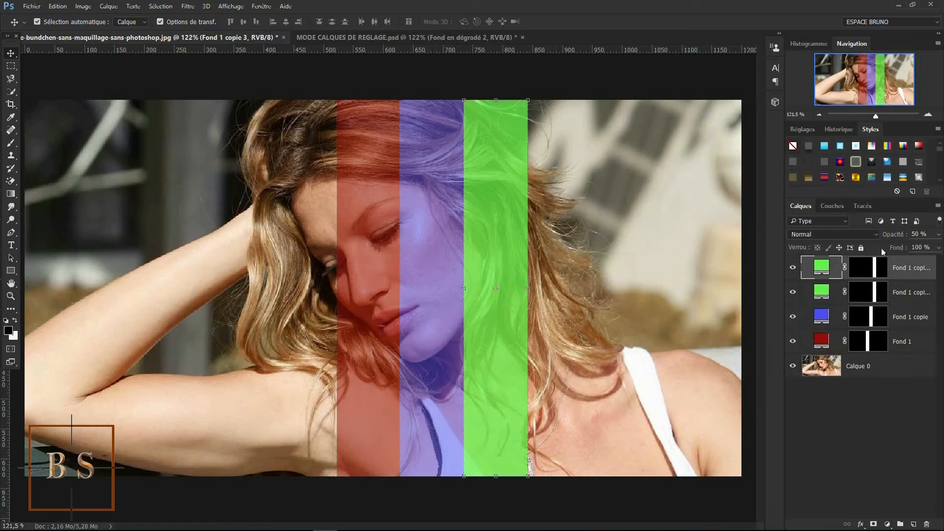
drag(513, 206, 576, 204)
double_click(822, 266)
drag(732, 159, 732, 177)
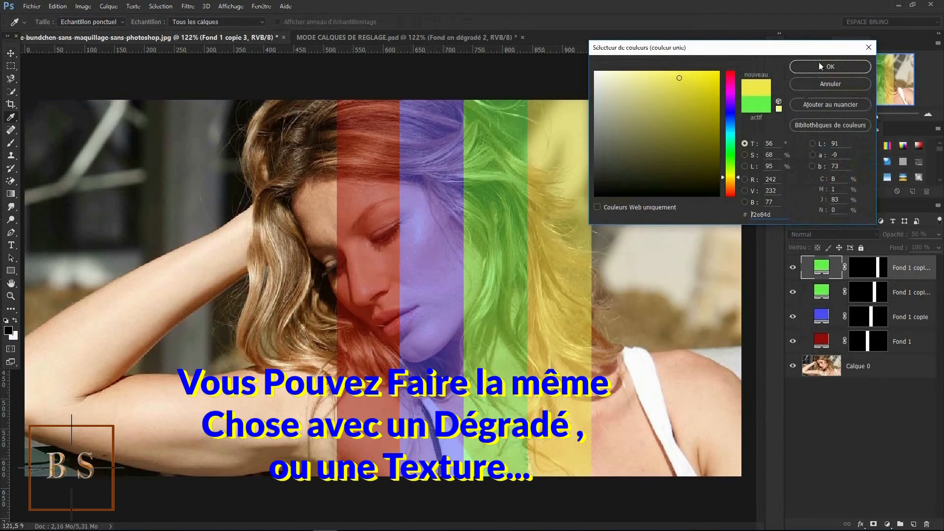
click(819, 64)
Step: Duplicate the yellow strip, place the copy flush against its right edge and recolour it cyan (#4decf2)
key(ctrl+j)
drag(554, 173, 618, 173)
double_click(821, 266)
click(730, 141)
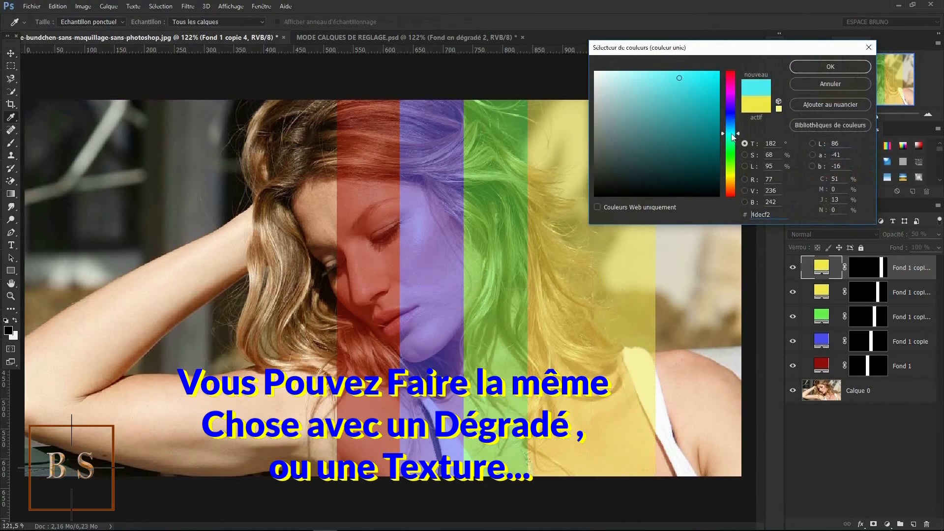
click(771, 65)
Step: Duplicate the cyan strip in place and recolour the copy coral red (#f2604d)
key(ctrl+j)
double_click(821, 267)
click(731, 194)
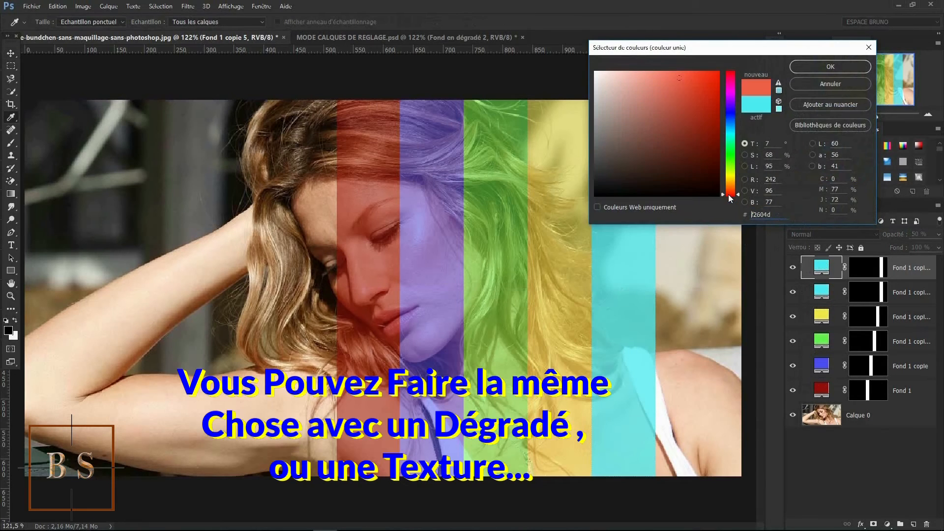
click(772, 65)
Step: Duplicate the coral strip, place the copy flush against its right edge and recolour it dark green (#0d3502)
key(ctrl+j)
drag(622, 214, 686, 214)
double_click(821, 267)
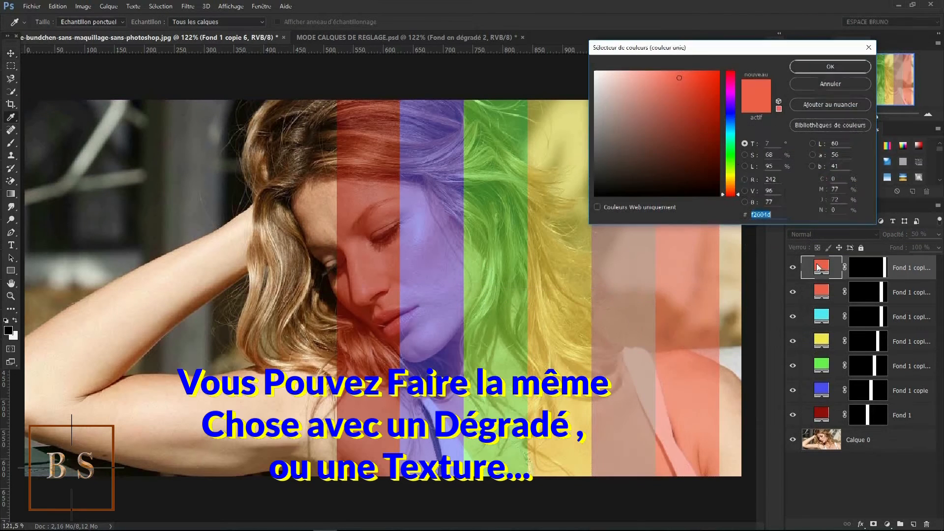
click(731, 160)
click(638, 166)
click(830, 67)
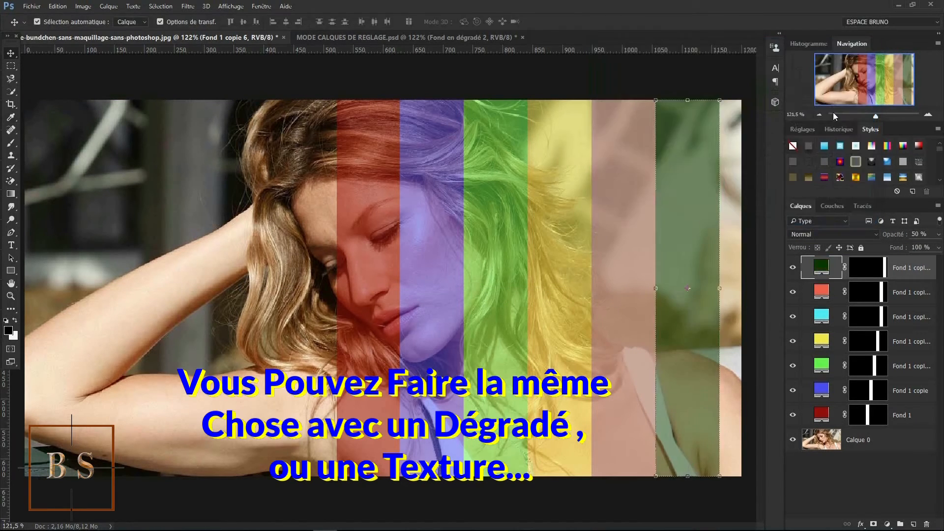
Step: Copy the dark green strip to the left edge of the dark red strip and recolour the copy navy blue (#121742)
drag(683, 148, 301, 148)
double_click(821, 267)
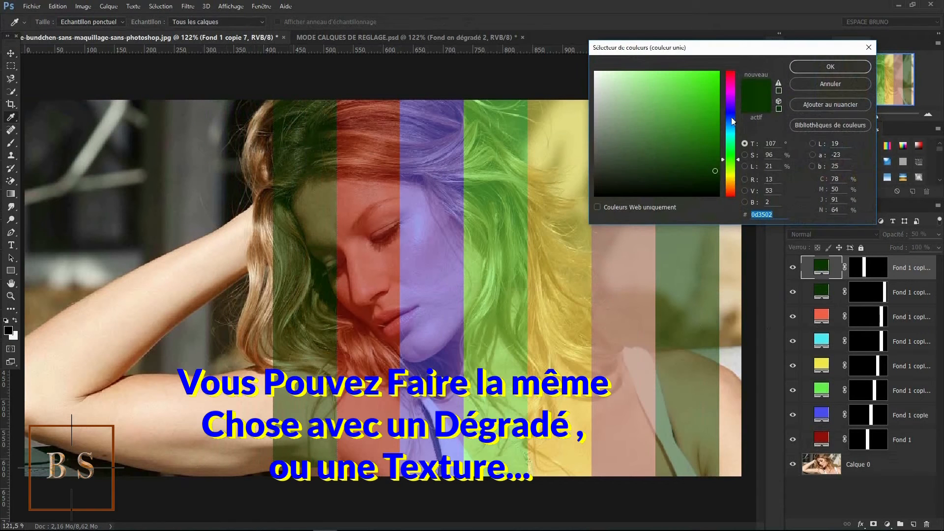
click(730, 116)
click(684, 164)
click(836, 67)
Step: Duplicate the navy strip, place the copy flush against its left edge and recolour it magenta
key(ctrl+j)
drag(305, 219, 242, 215)
click(306, 216)
click(247, 155)
double_click(822, 266)
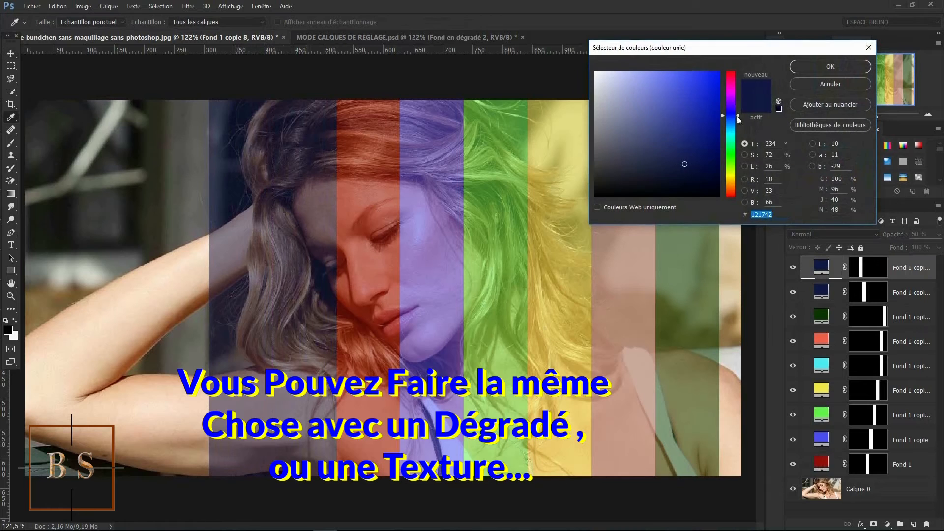
click(730, 92)
drag(715, 79, 659, 91)
click(830, 66)
Step: Duplicate the magenta strip in place and recolour the copy pink (#db66a0)
key(ctrl+j)
double_click(821, 269)
click(731, 82)
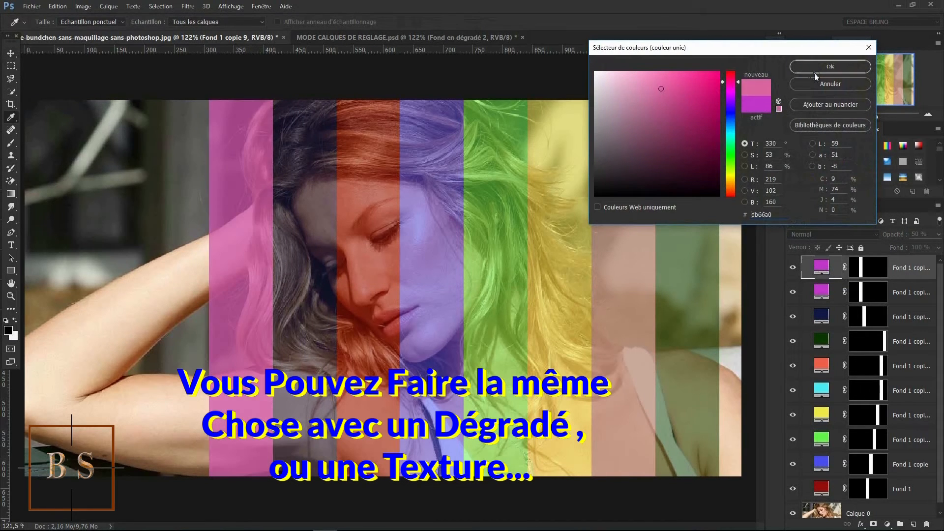
click(830, 65)
Step: Copy the pink strip flush against its own left edge and recolour the copy dark teal
key(v)
drag(232, 207, 180, 213)
double_click(822, 266)
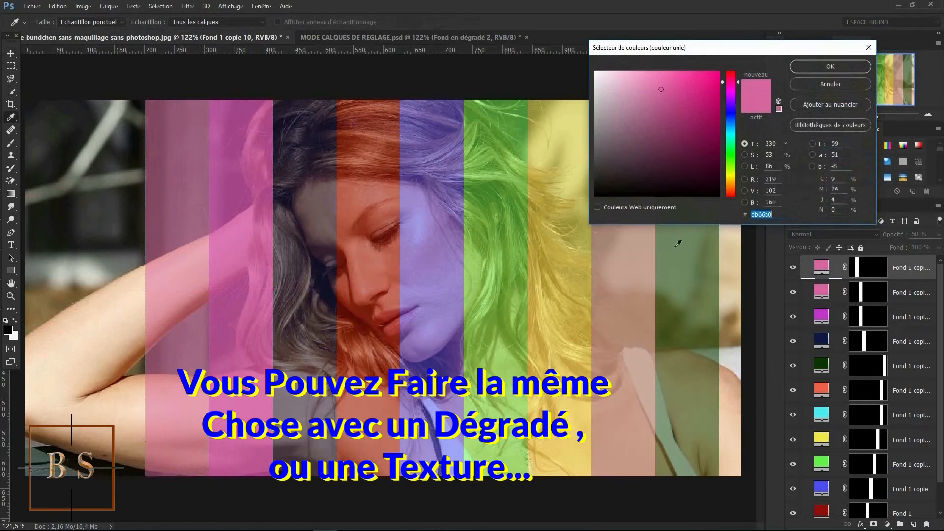
click(699, 160)
click(730, 132)
click(830, 68)
Step: Duplicate the dark teal strip, place the copy flush against its left edge and recolour it dark green
key(ctrl+j)
drag(182, 212, 120, 211)
double_click(821, 266)
click(733, 156)
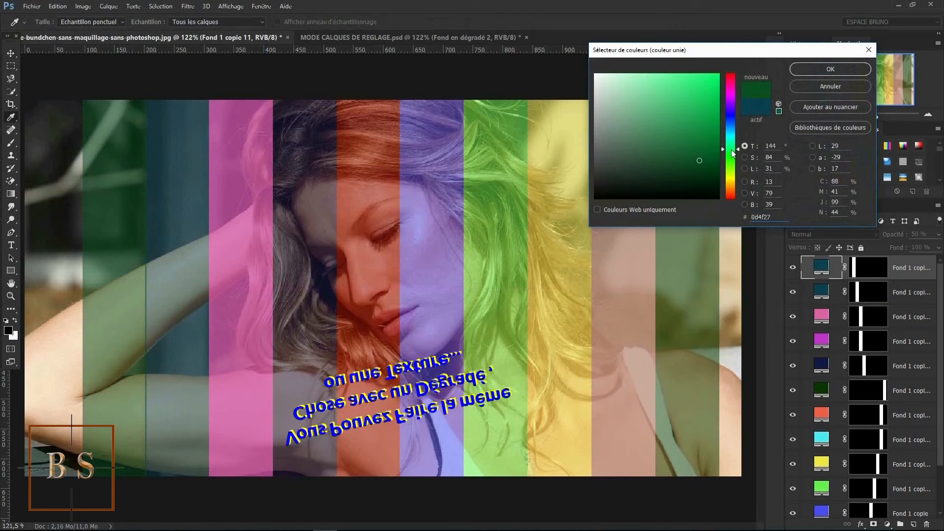
key(Return)
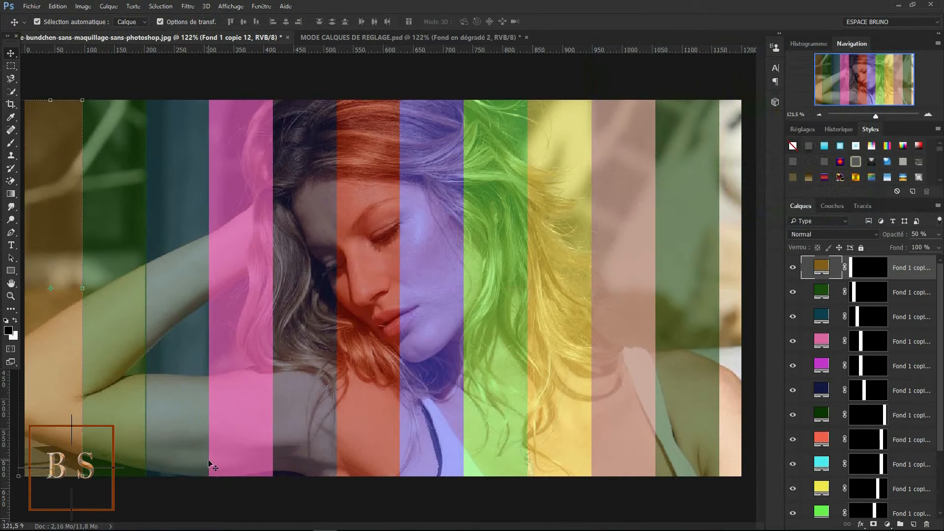
Step: Nudge the dark green strip between the brown and teal strips slightly to the left to align its edges
click(110, 239)
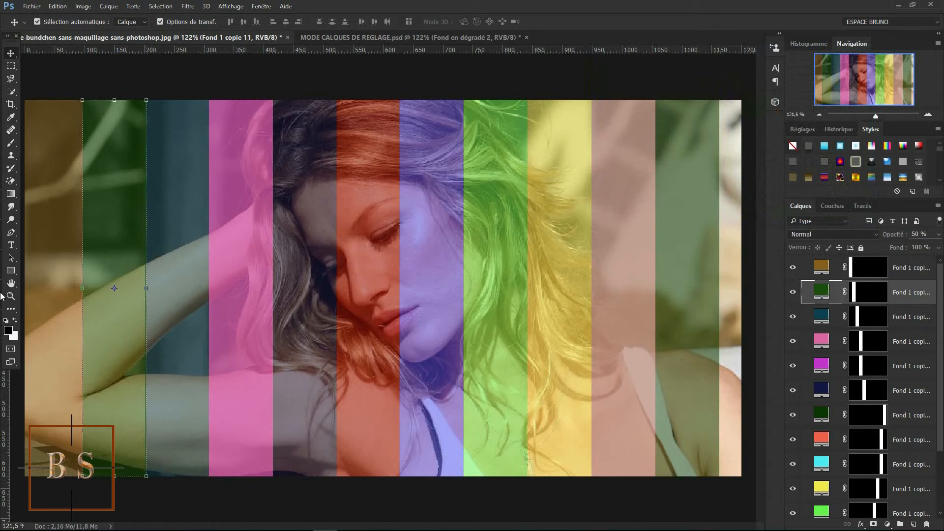
key(Left)
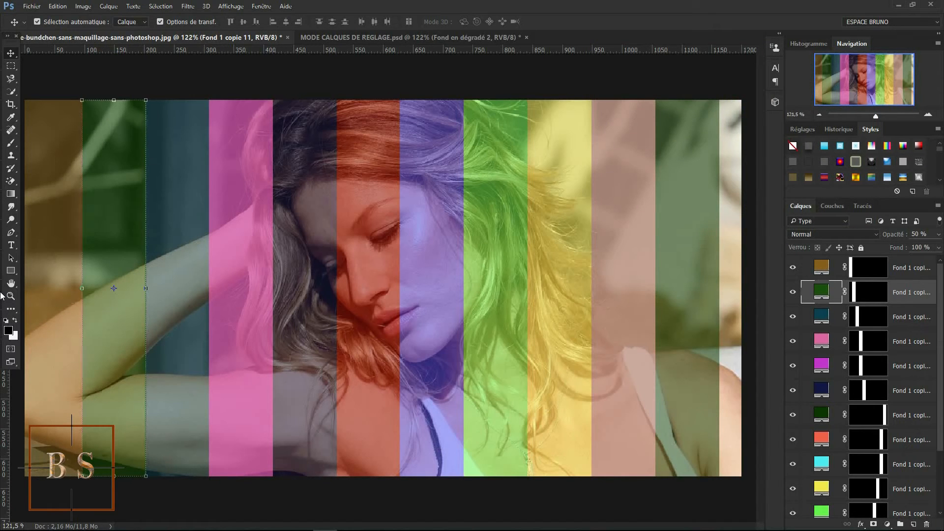
key(Left)
click(60, 188)
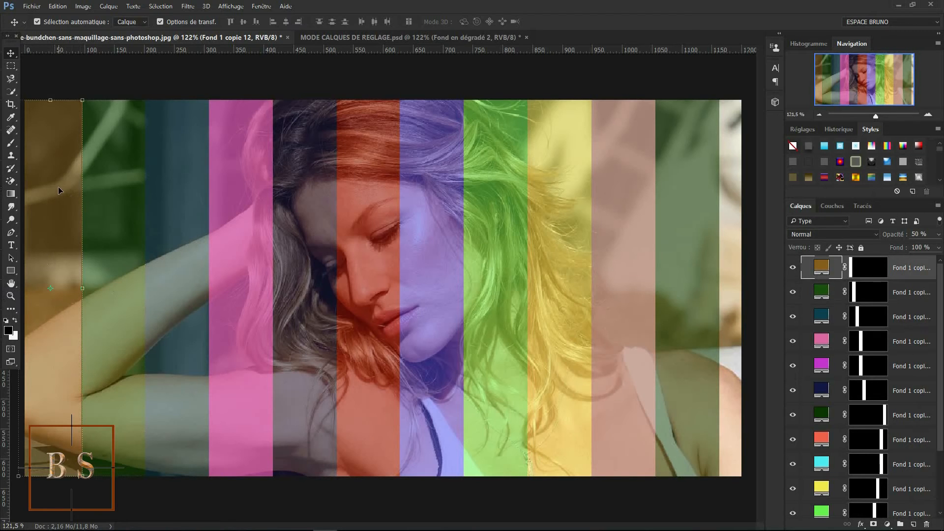
click(198, 83)
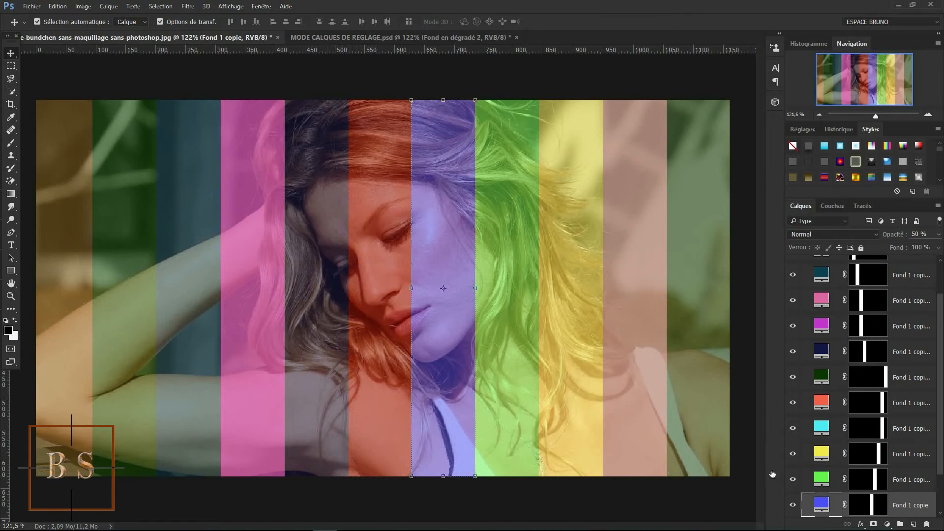
Step: Add a new empty layer above the brown strip's layer at the top of the layer stack
drag(938, 443, 941, 378)
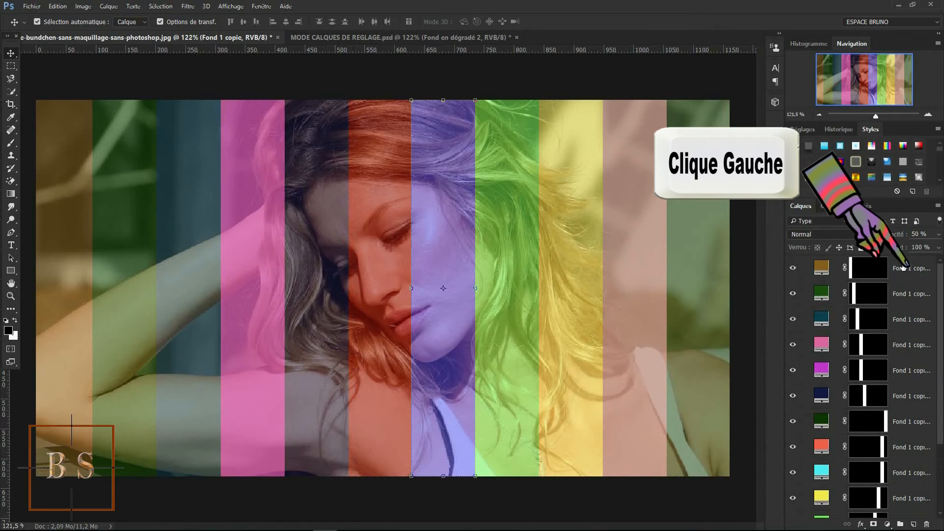
click(903, 266)
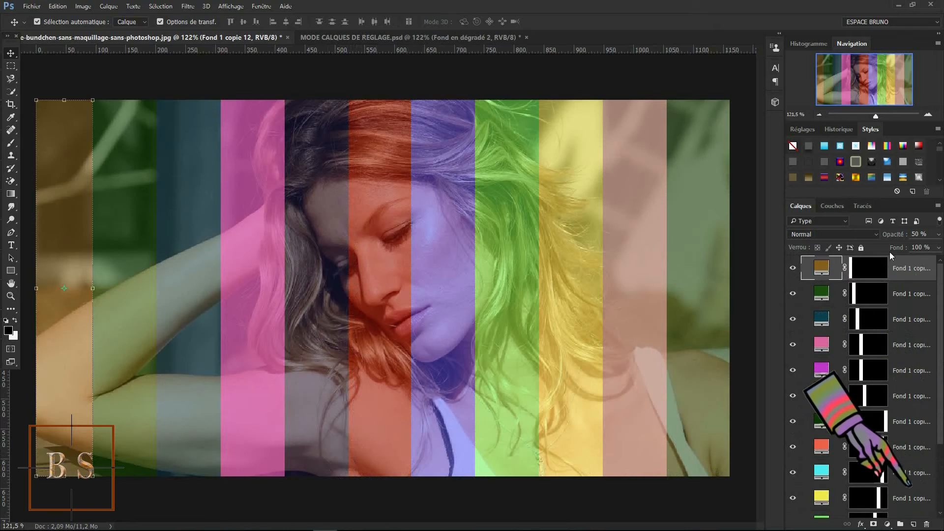
click(913, 526)
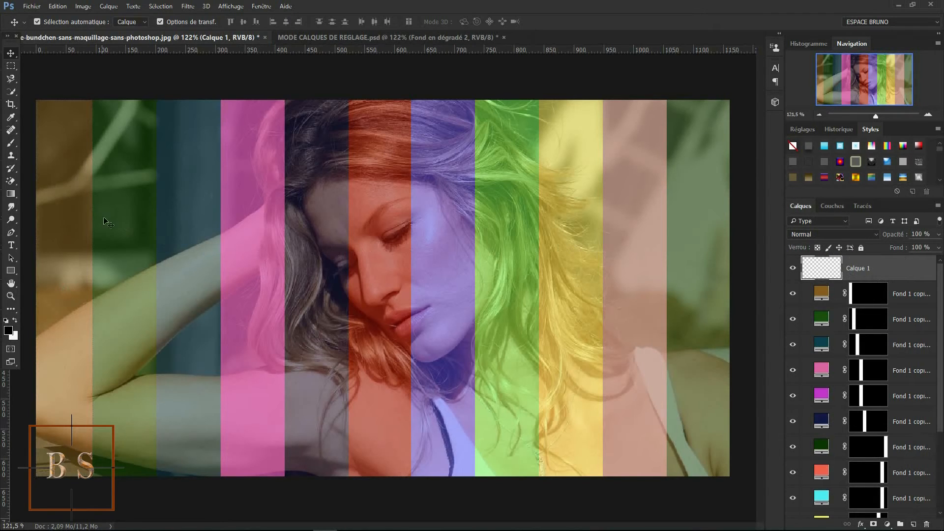
Step: Make a narrow full-height rectangular selection over the border between the red and blue strips, and swap the foreground colour to white
click(10, 68)
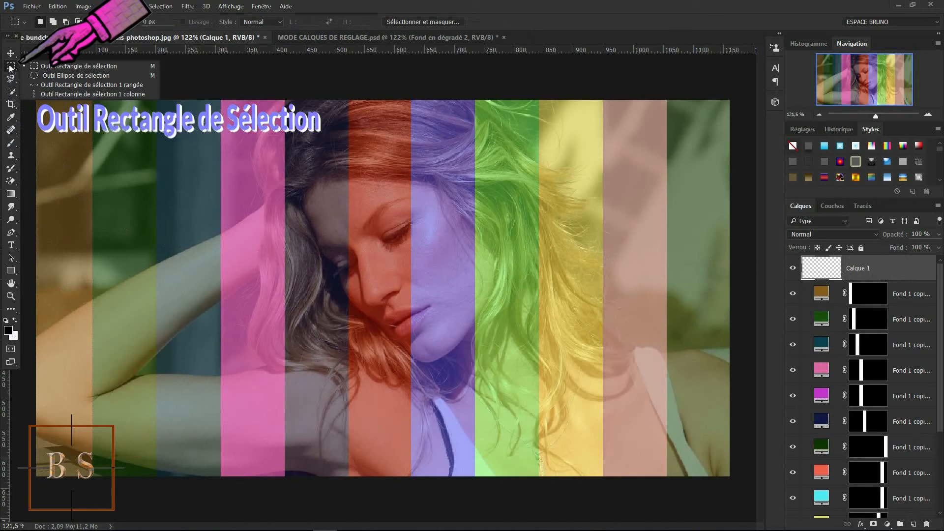
click(58, 67)
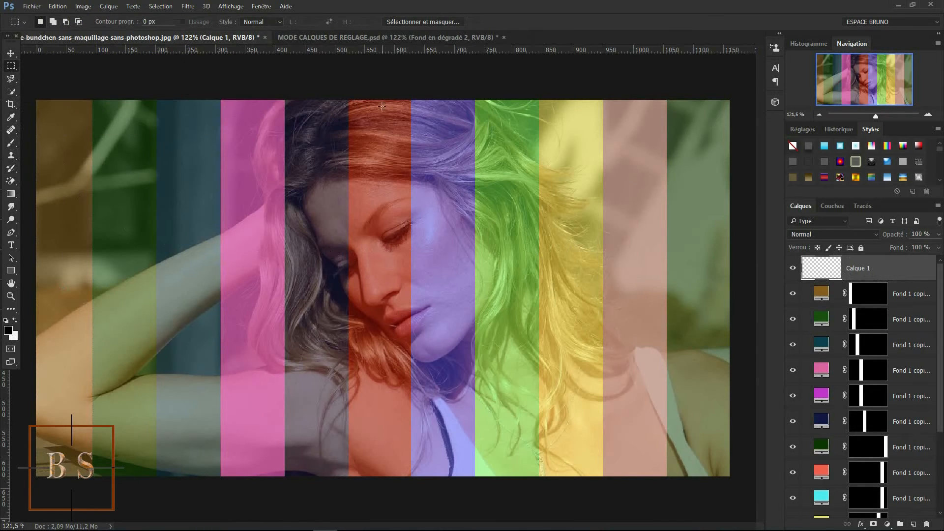
drag(382, 99, 426, 482)
key(x)
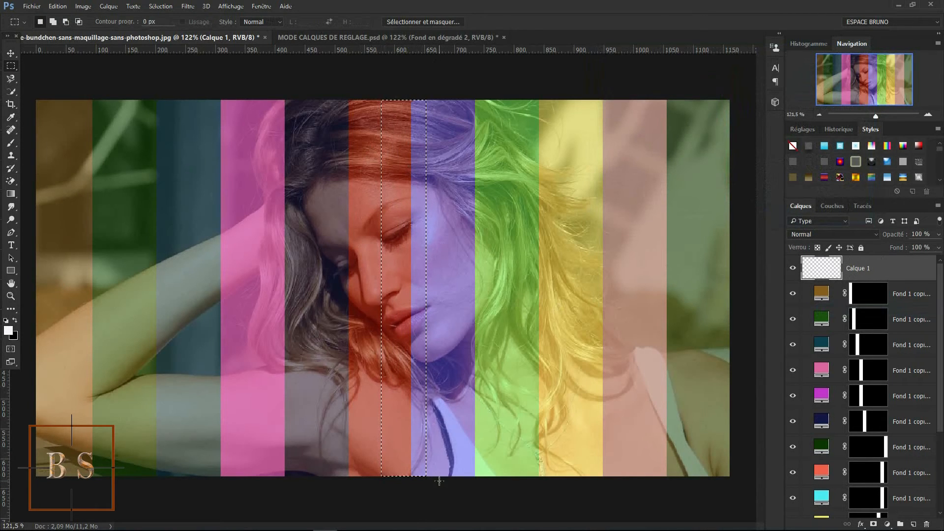
Step: Fill the selected band with a new white solid colour fill layer
click(897, 272)
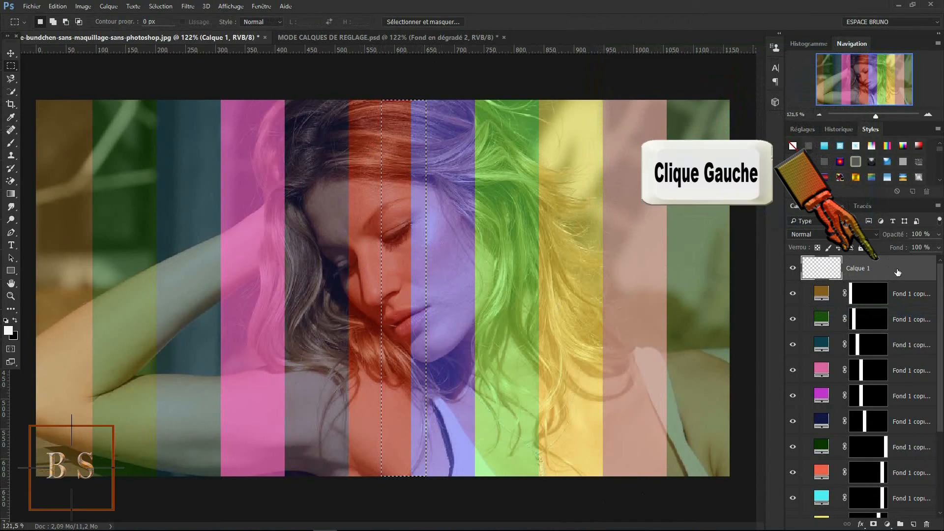
click(887, 526)
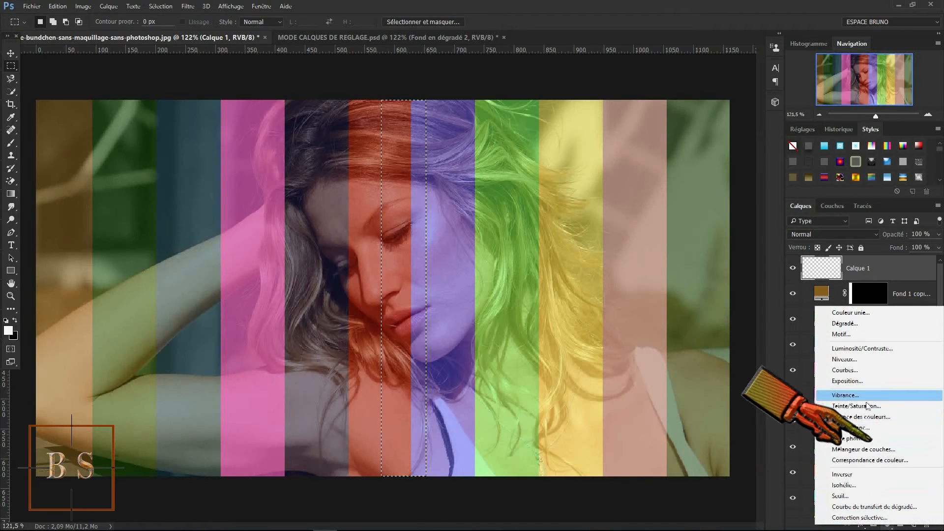
click(849, 313)
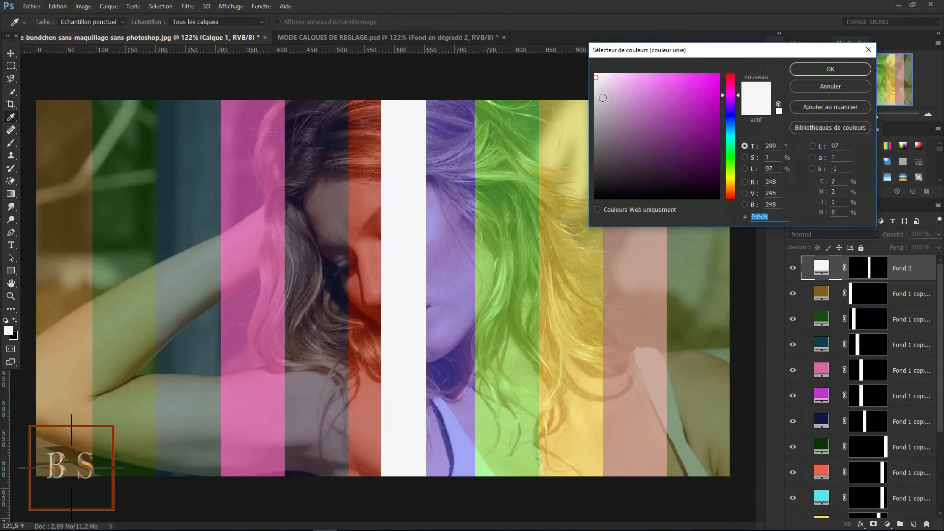
click(596, 75)
click(819, 70)
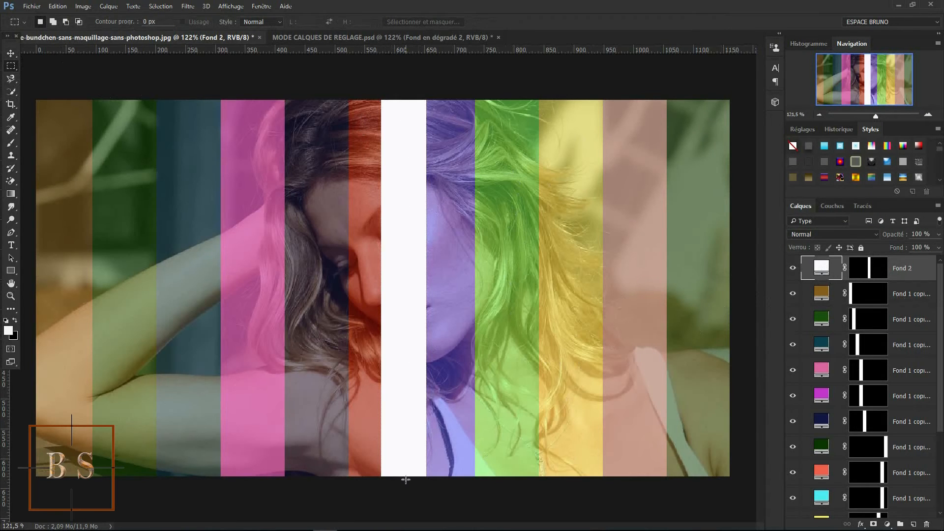
Step: Shift the white band to the right and narrow it over the border between the red and blue strips
key(v)
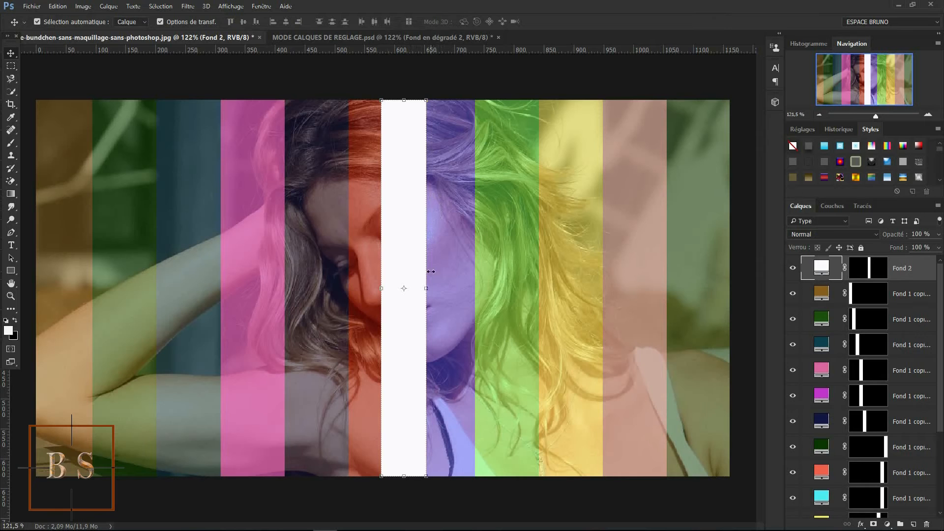
drag(401, 238, 425, 233)
drag(451, 283, 414, 280)
Step: Reduce the white band's width to 40% from its left side to leave a thin line, and apply the transform
click(11, 296)
click(428, 203)
drag(271, 168, 529, 425)
click(11, 53)
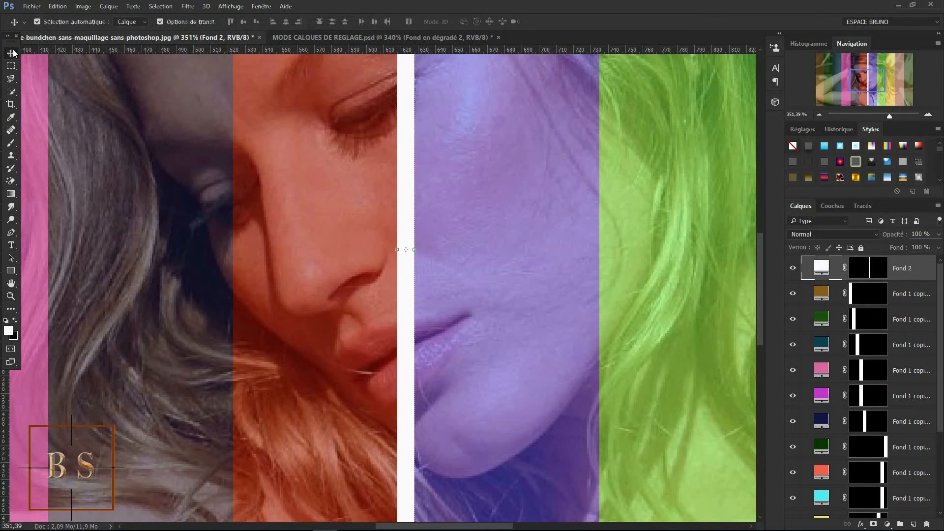
drag(396, 250, 408, 250)
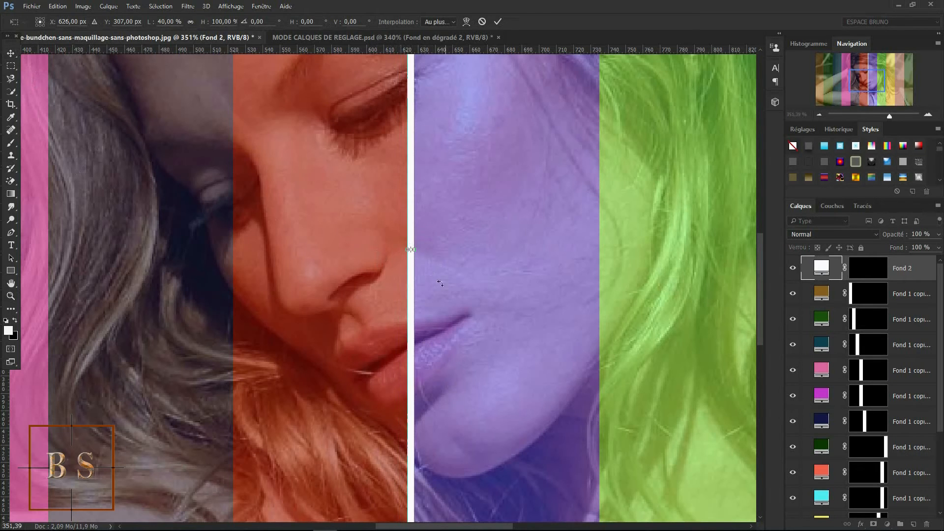
click(497, 23)
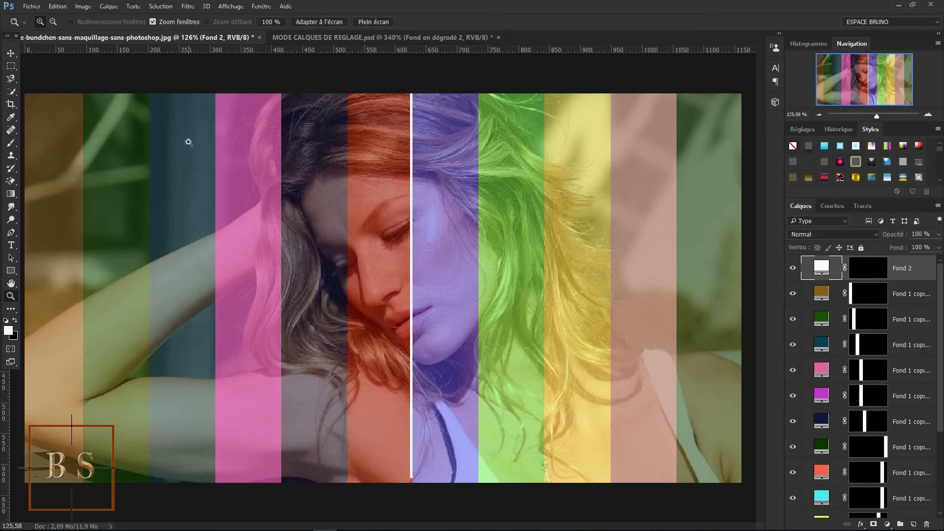
Step: Move the white line down slightly so it spans the photo's full height, and deselect its layer
click(11, 55)
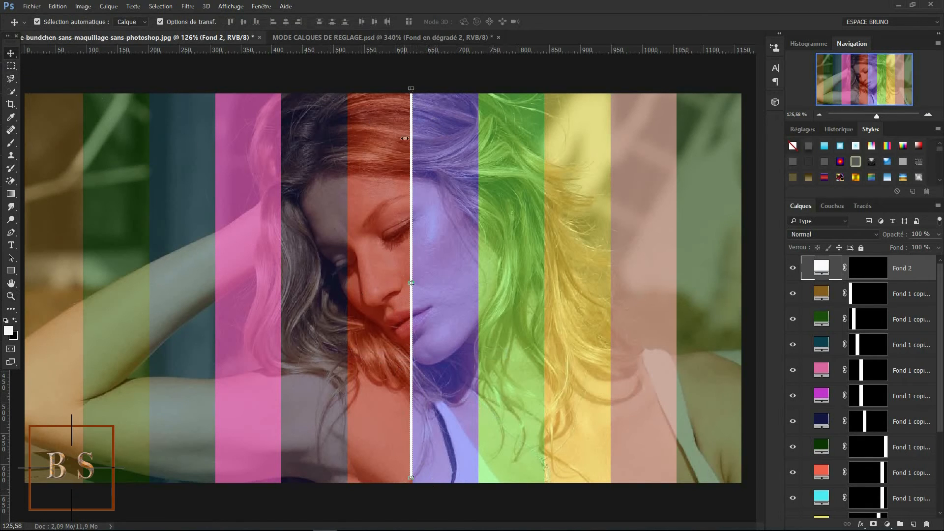
drag(413, 257, 415, 275)
click(525, 75)
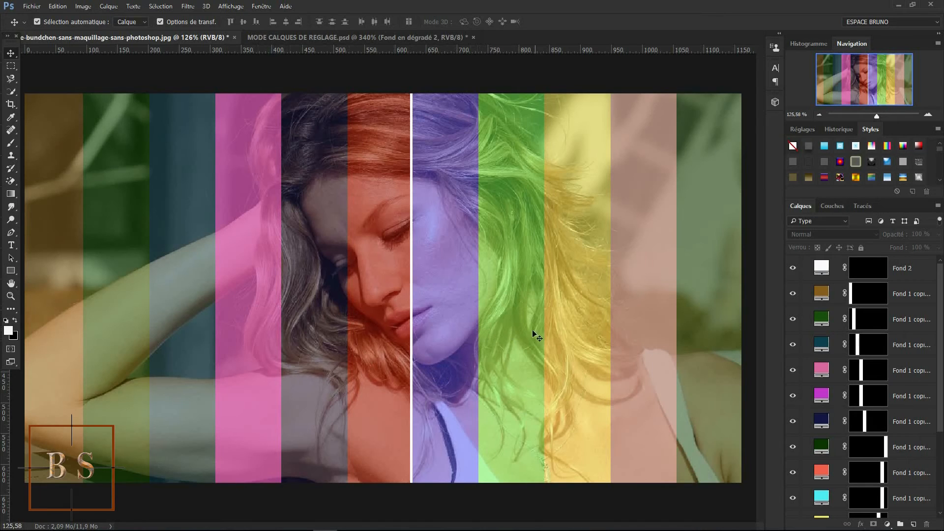
Step: Duplicate the white line layer nine times and move copies onto the four borders right of the original and the brown-green border
key(ctrl)
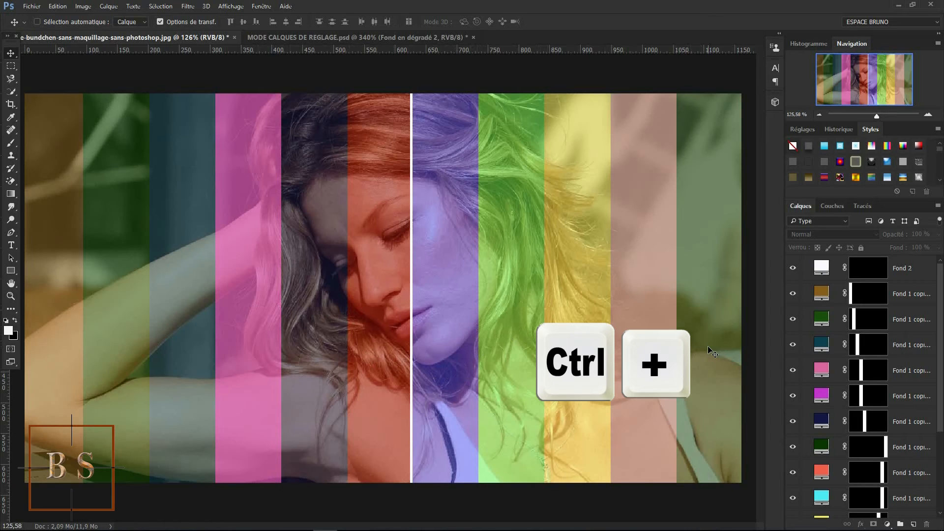
key(ctrl+j)
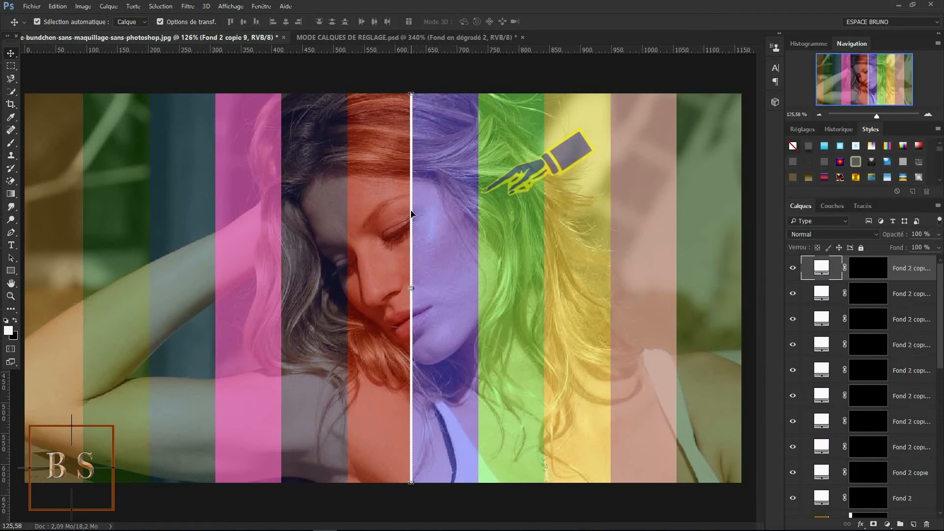
drag(412, 214, 613, 213)
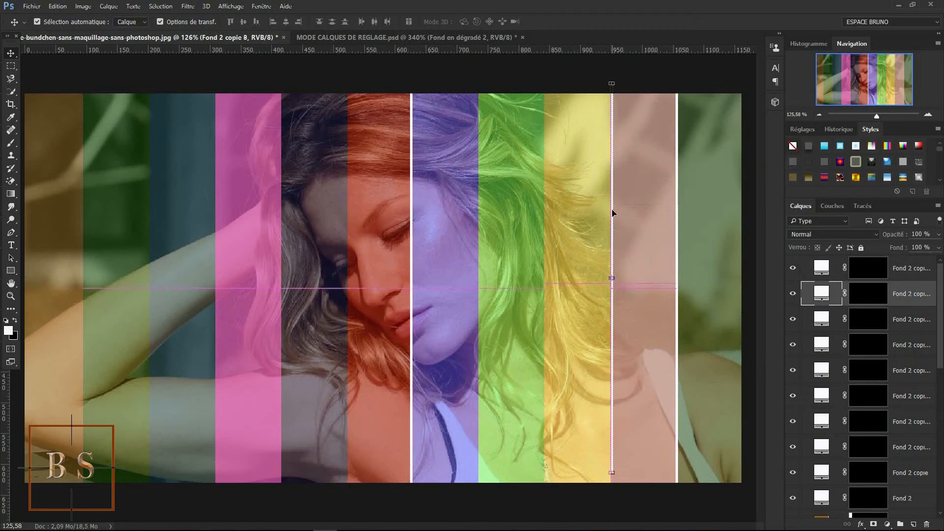
drag(413, 231, 477, 226)
drag(413, 258, 82, 253)
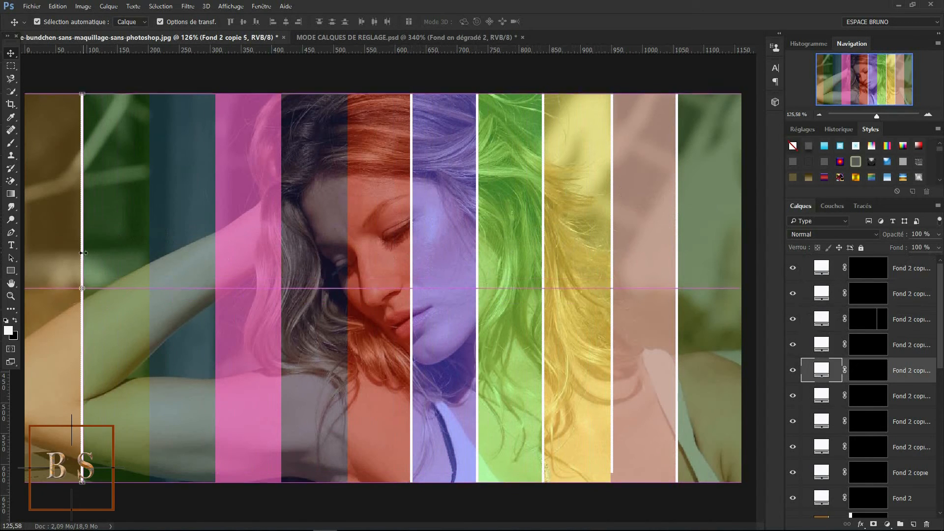
Step: Nudge the white line between the yellow and dusty pink strips down to span the photo's full height, and deselect it
click(613, 333)
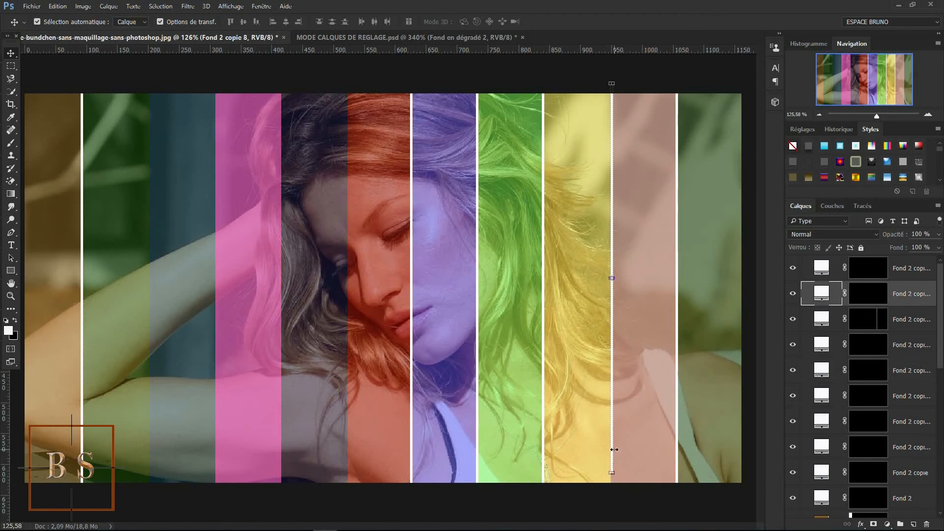
key(Down)
key(Down)
key(Down)
key(Down)
key(Down)
key(Down)
key(Down)
key(Down)
key(Down)
key(Down)
key(Down)
key(Down)
click(652, 83)
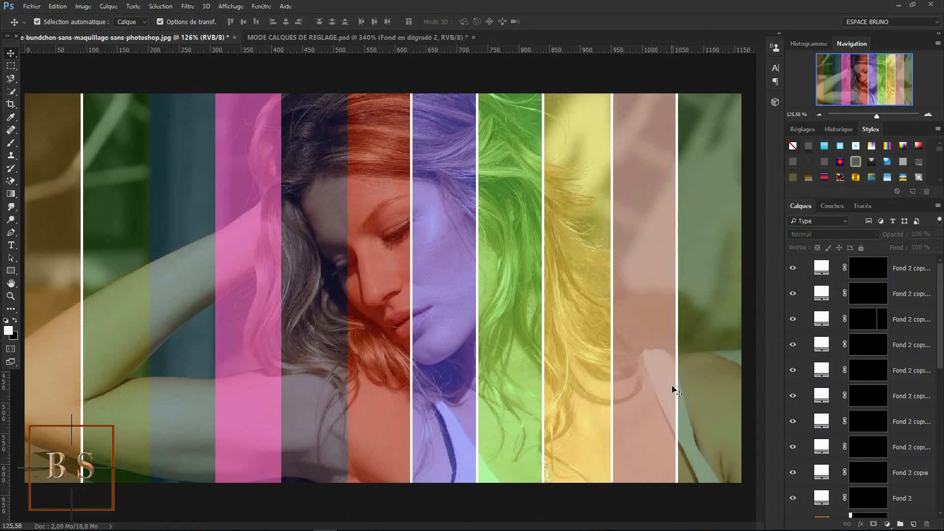
Step: Move the remaining white line copies onto the uncovered strip borders in the photo's left half, and deselect the layers
drag(411, 298, 284, 290)
click(620, 77)
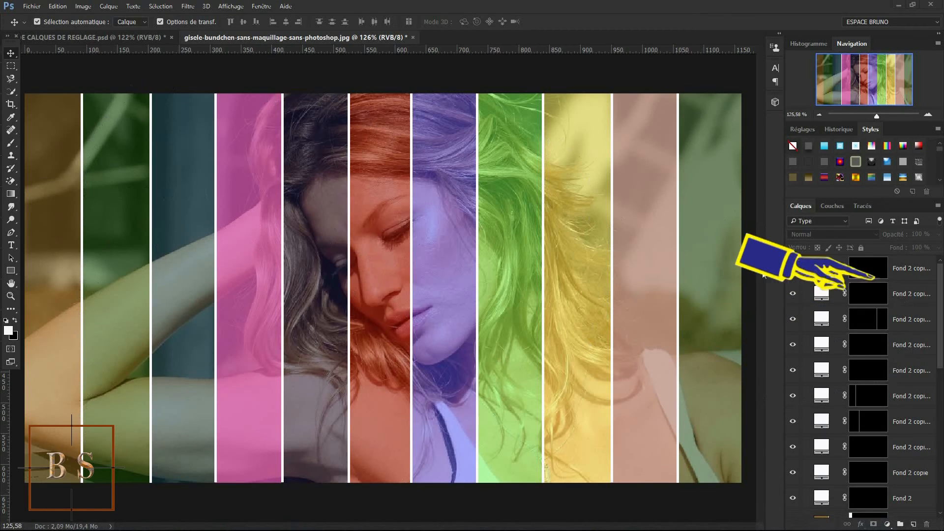
Step: Select all ten white line layers, from Fond 2 up to the topmost copy, and merge them into one layer
click(912, 268)
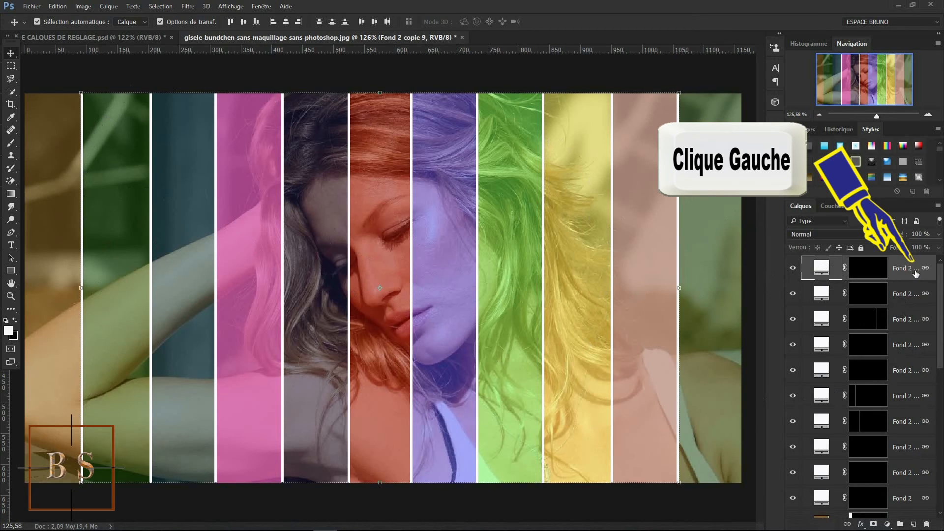
shift+click(912, 498)
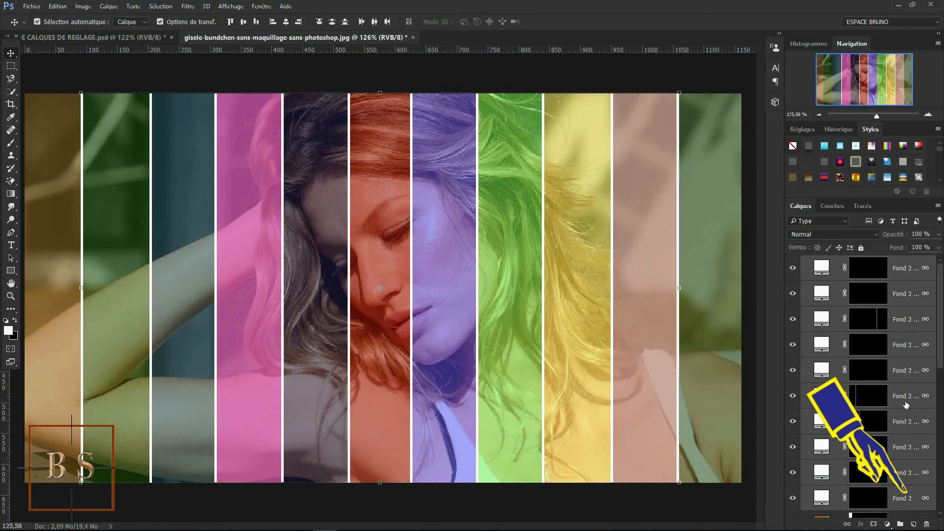
right_click(901, 348)
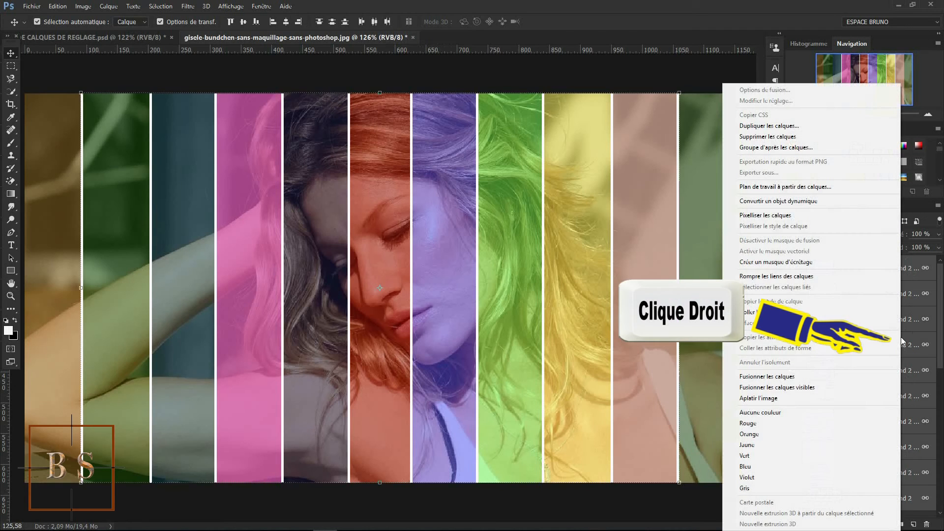
click(759, 378)
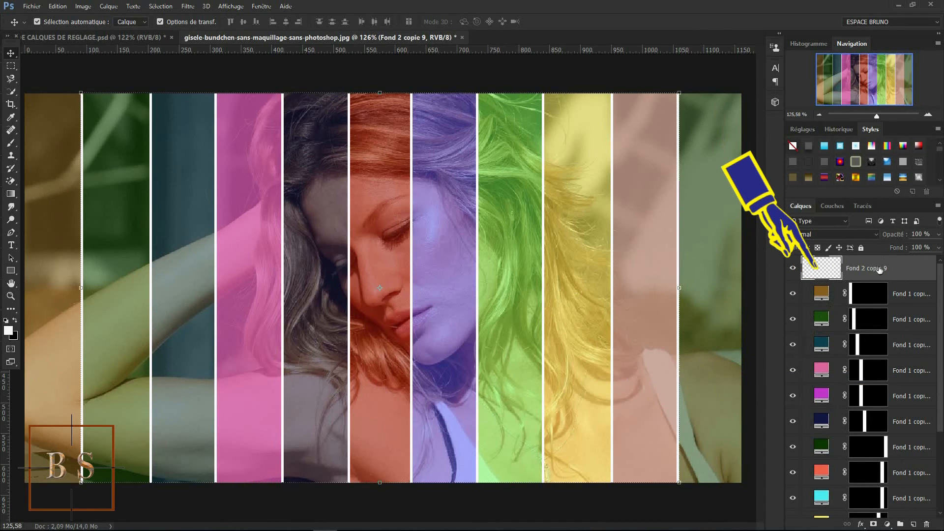
Step: Load the merged lines as a selection and create a solid colour fill layer from it
key(ctrl)
ctrl+click(823, 270)
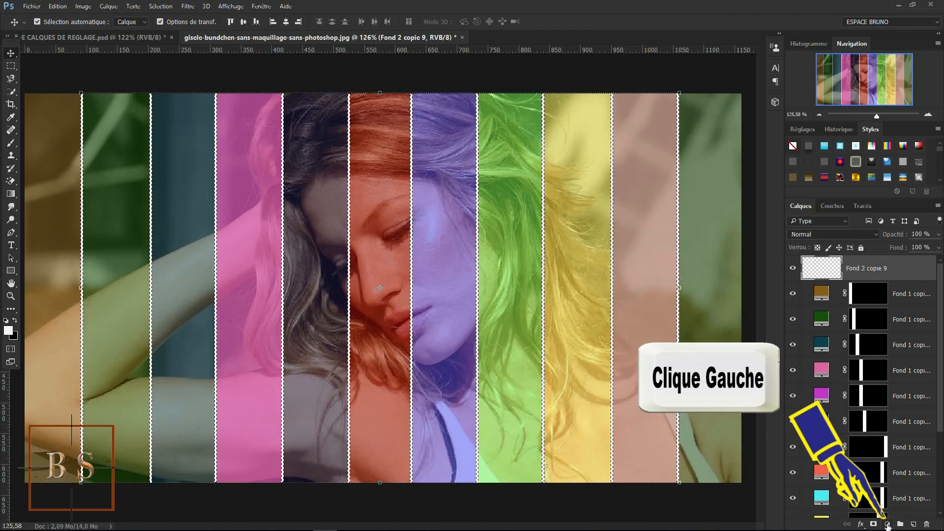
click(888, 524)
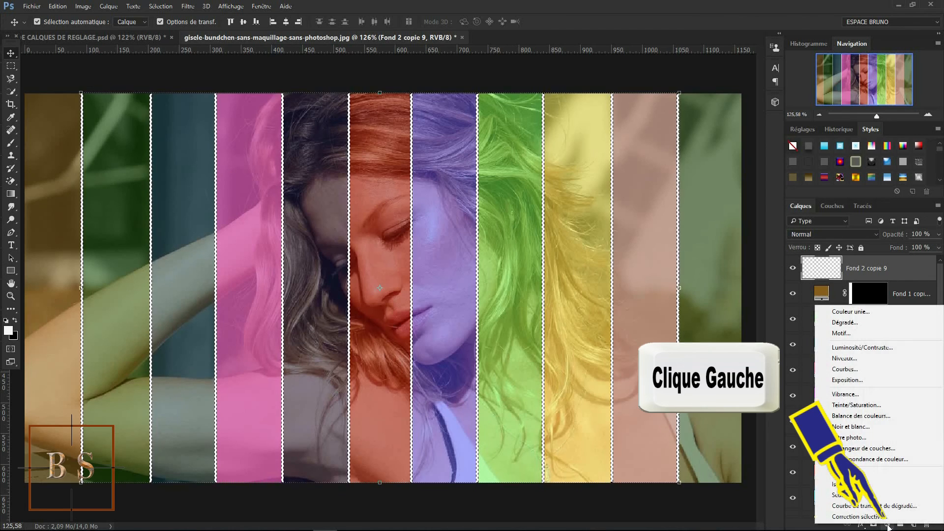
click(850, 313)
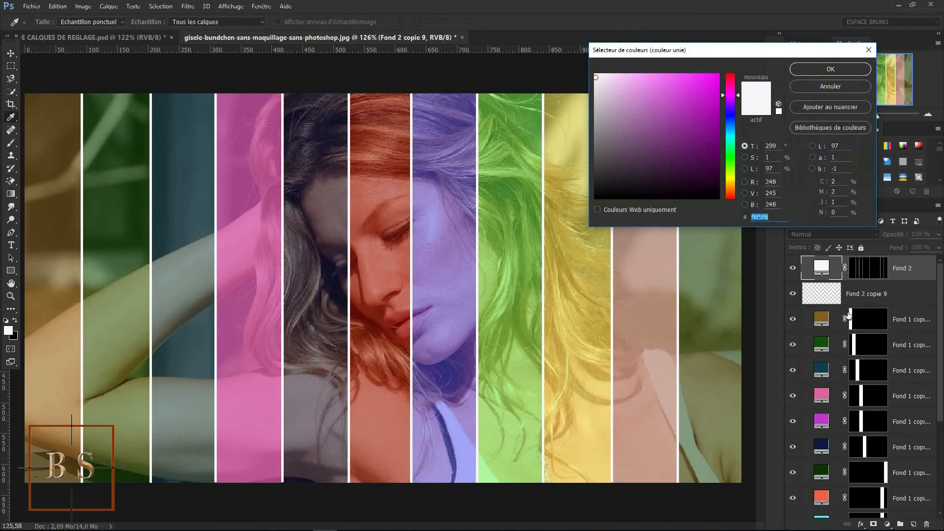
Step: Try magenta, green and ochre for the lines' fill, and apply the cream white f5f2e4
click(711, 92)
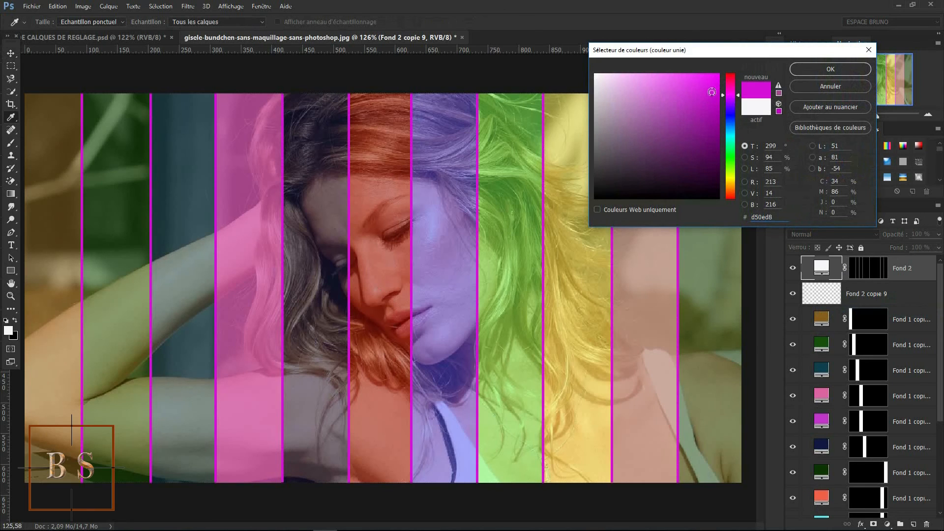
click(670, 142)
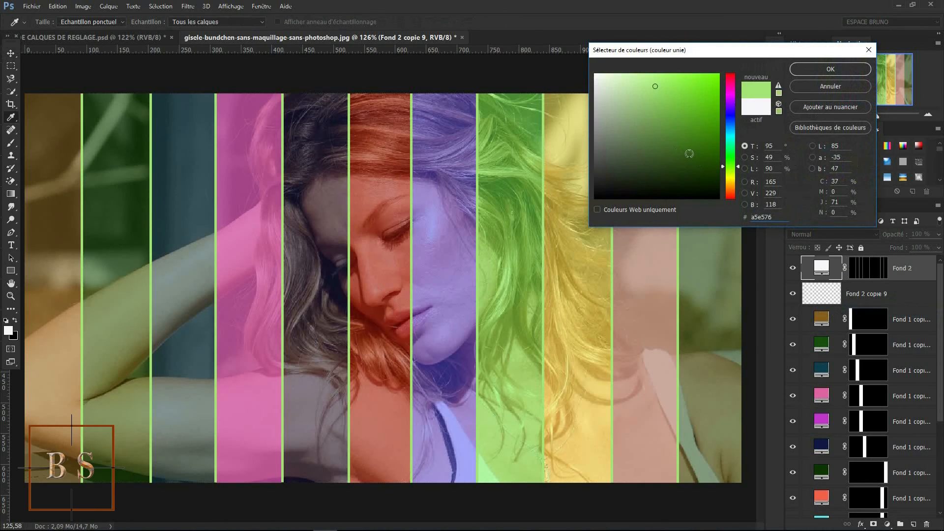
click(686, 152)
click(630, 99)
click(683, 101)
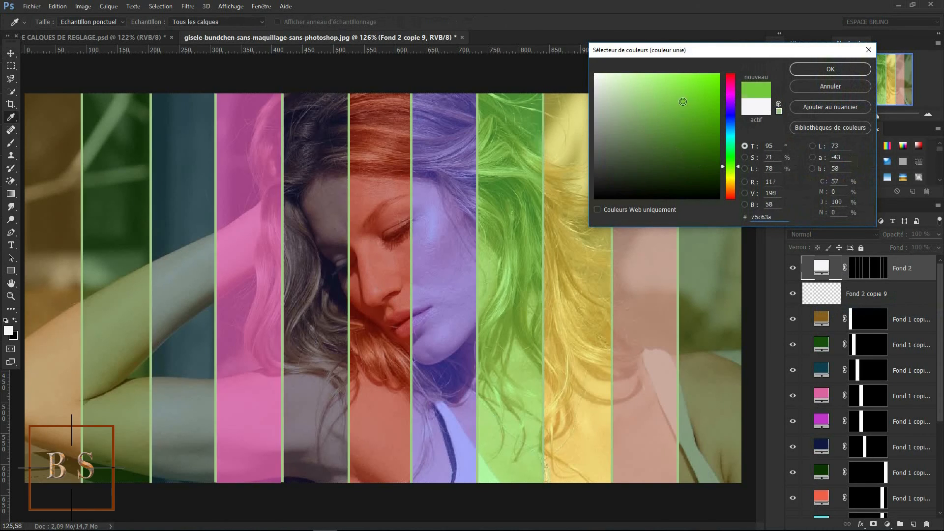
click(731, 183)
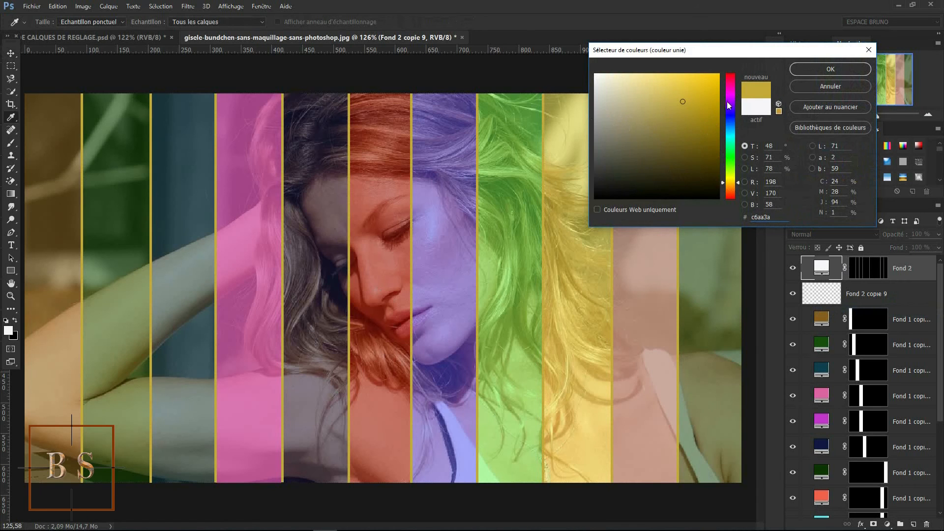
click(603, 78)
click(818, 72)
key(v)
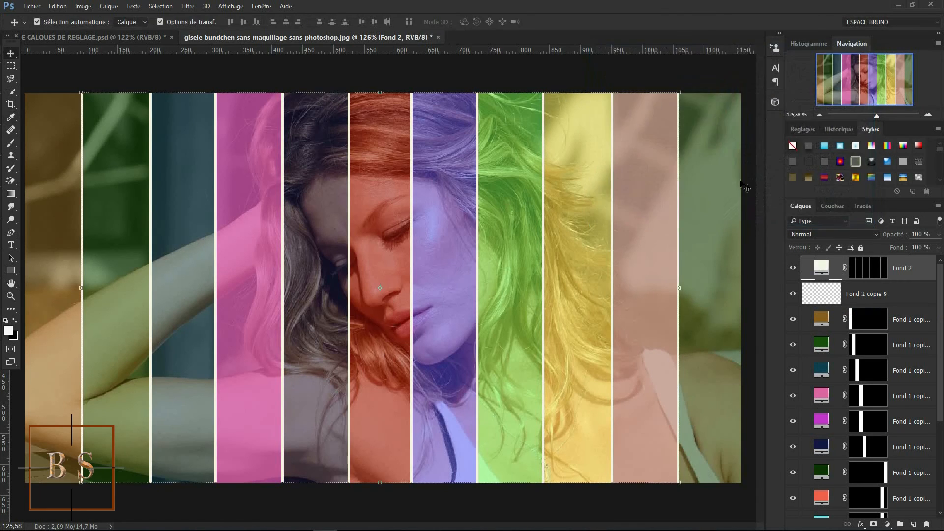
Step: Change the lines' solid colour fill to the dark blue 33425e
double_click(821, 267)
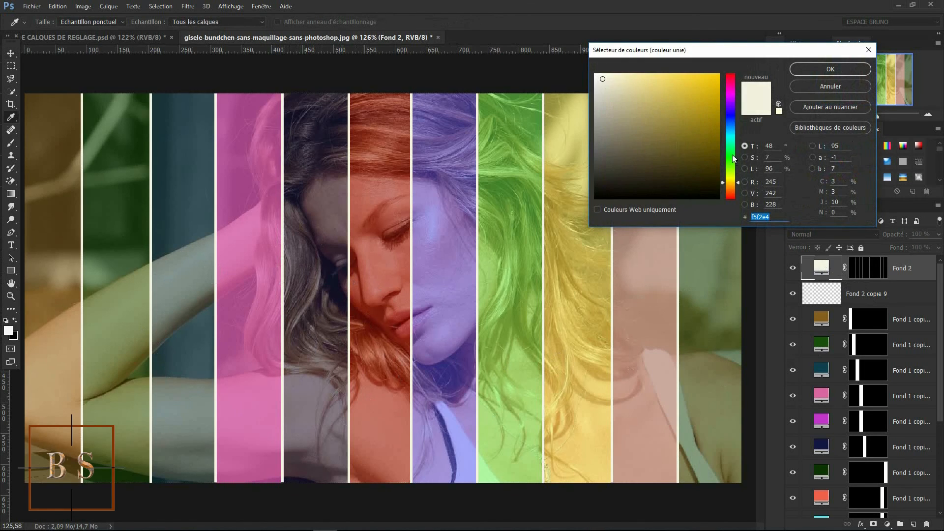
click(730, 123)
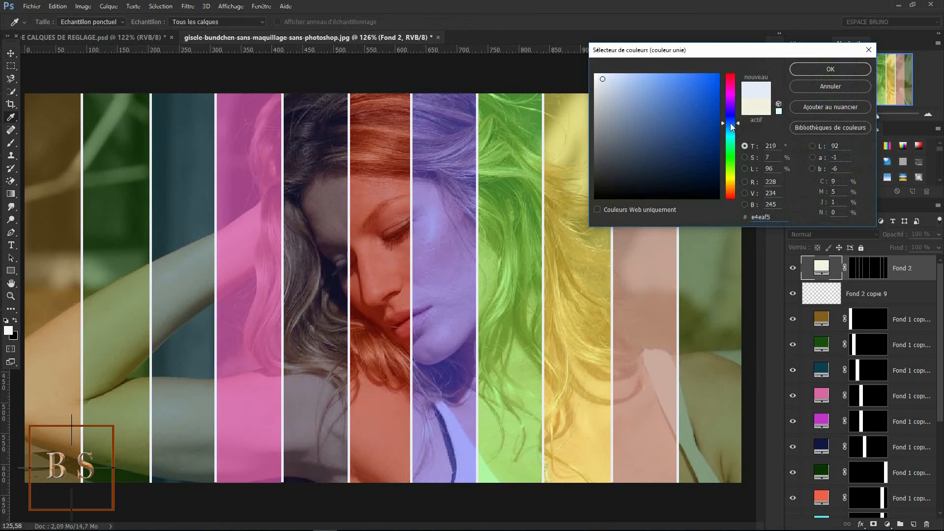
mouse_move(696, 115)
mouse_down()
mouse_move(693, 138)
mouse_move(651, 152)
mouse_up()
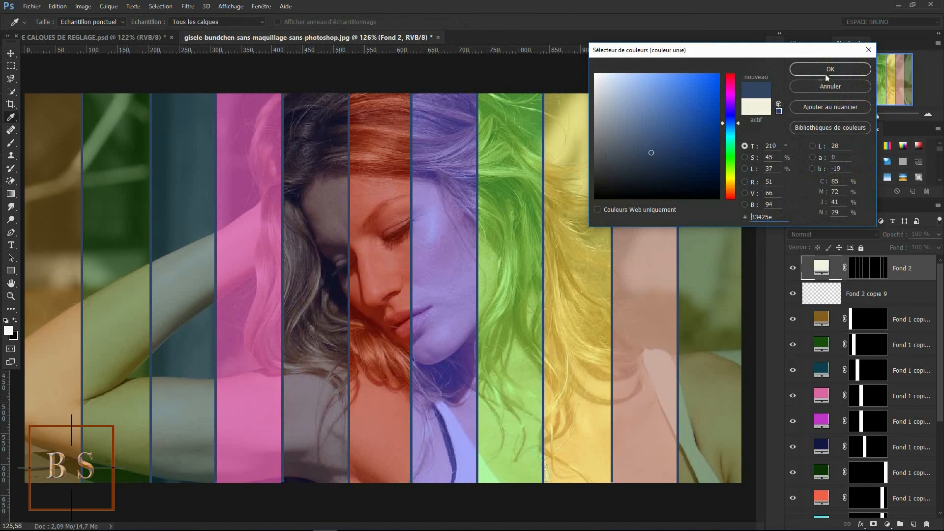
click(829, 70)
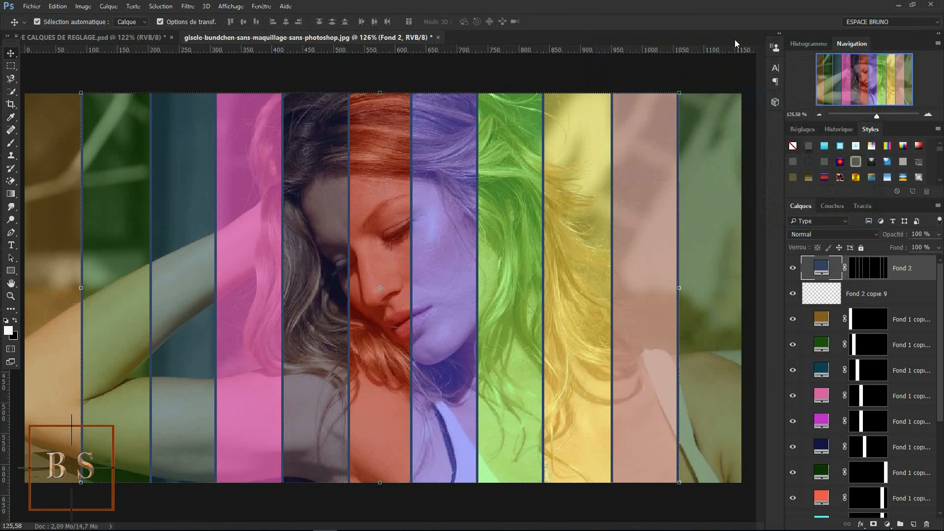